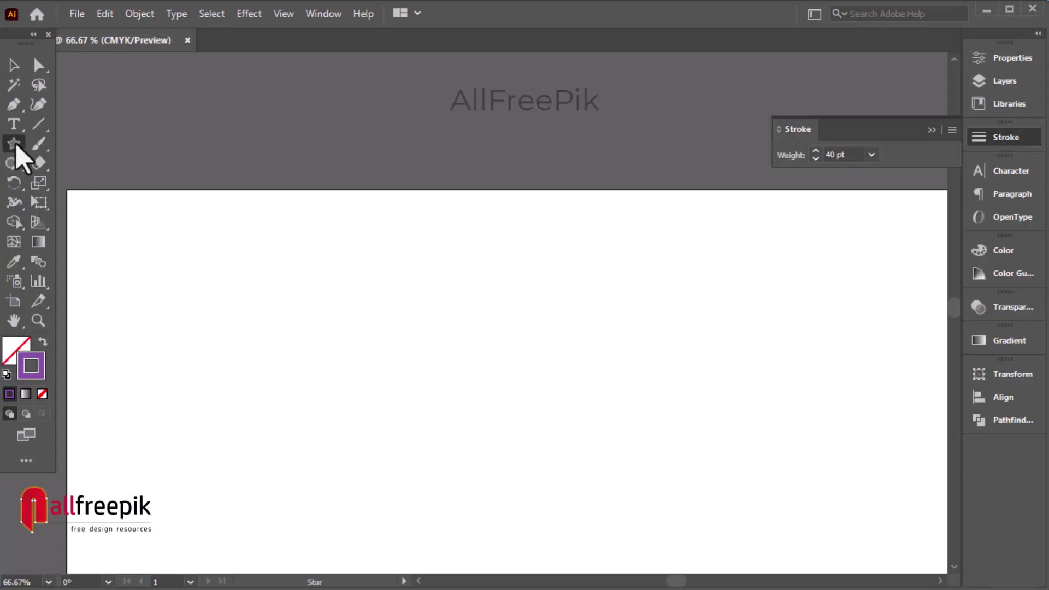
Reveal the shape tools flyout hidden under the Star tool.
right_click(15, 145)
Draw a purple-outlined square using the Rectangle tool's size dialog.
left_click(87, 143)
left_click(417, 271)
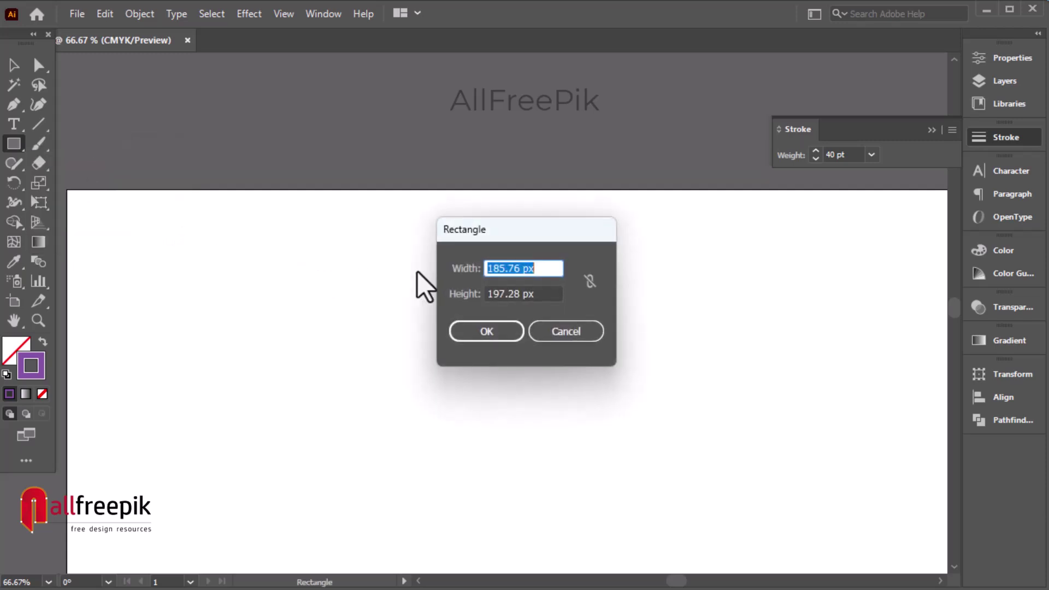
left_click(486, 331)
left_click(14, 65)
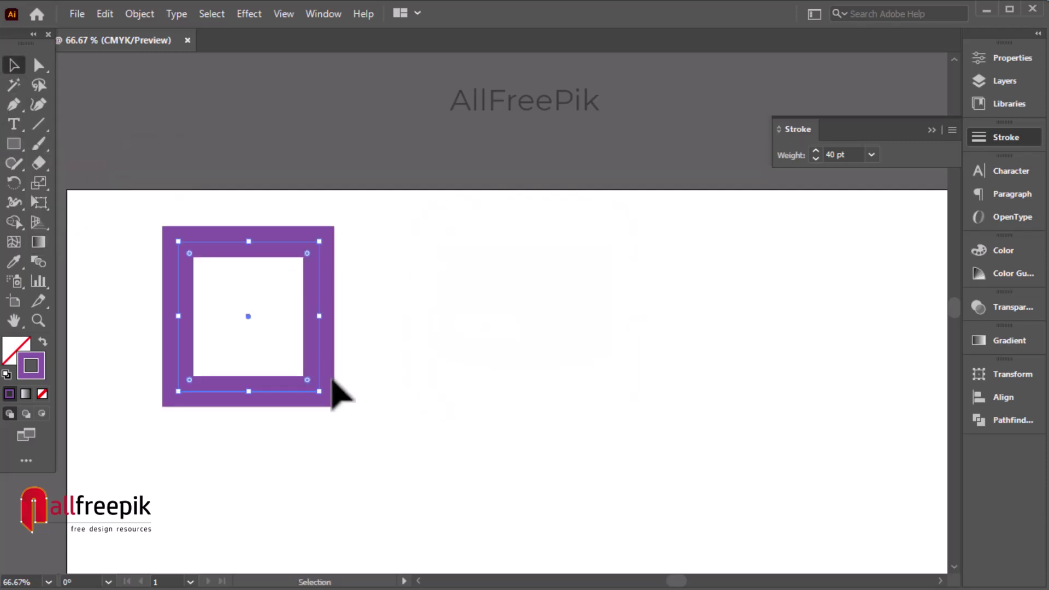
Rotate the square 45° into a diamond and delete its top anchor, leaving a V.
left_click_drag(327, 398, 358, 313)
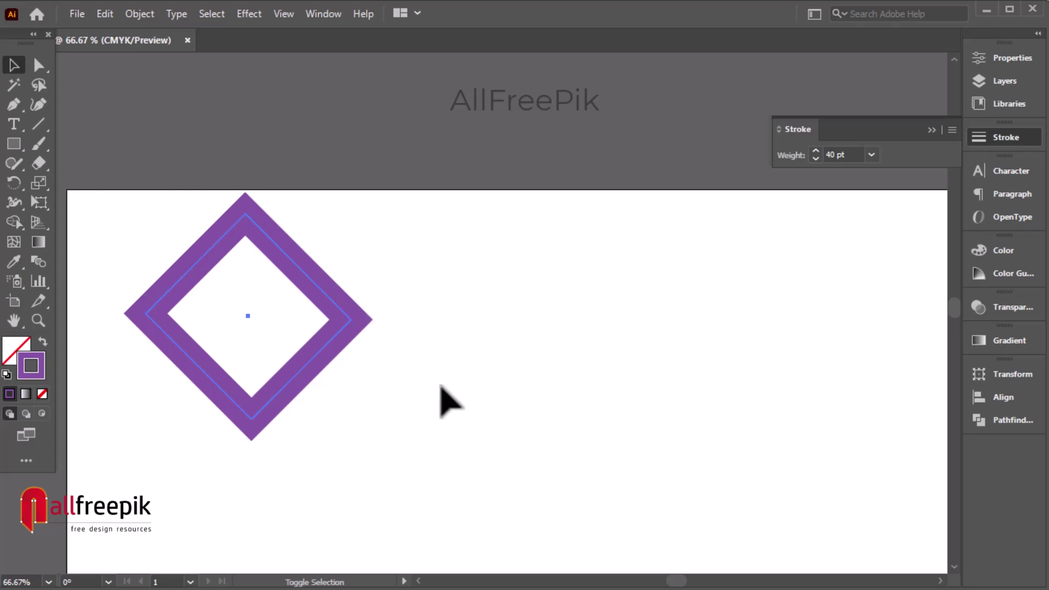
left_click(222, 145)
left_click(38, 65)
left_click(306, 262)
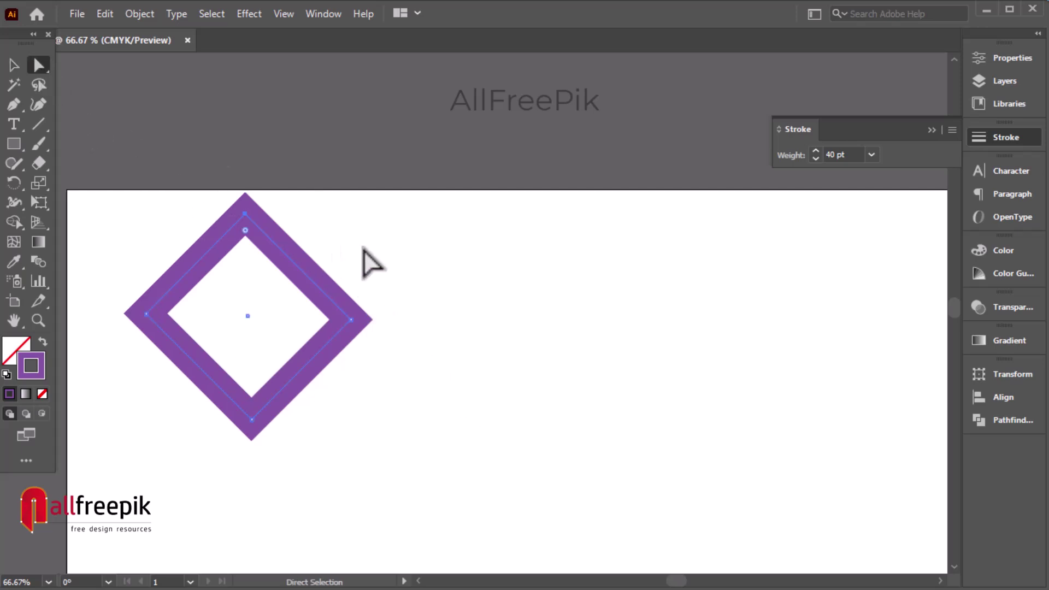
key("Delete")
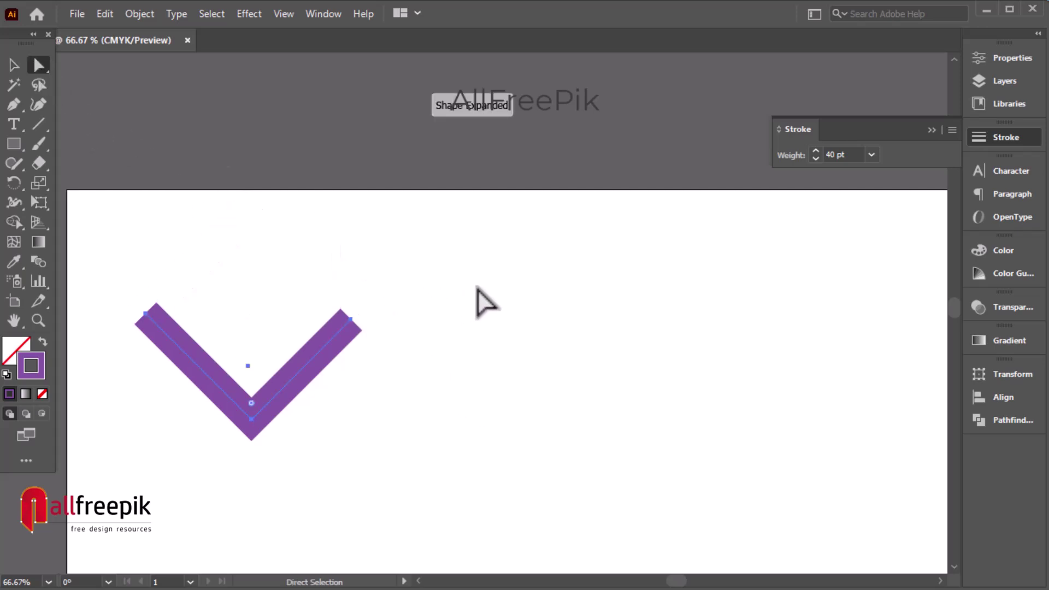
key("v")
left_click(404, 314)
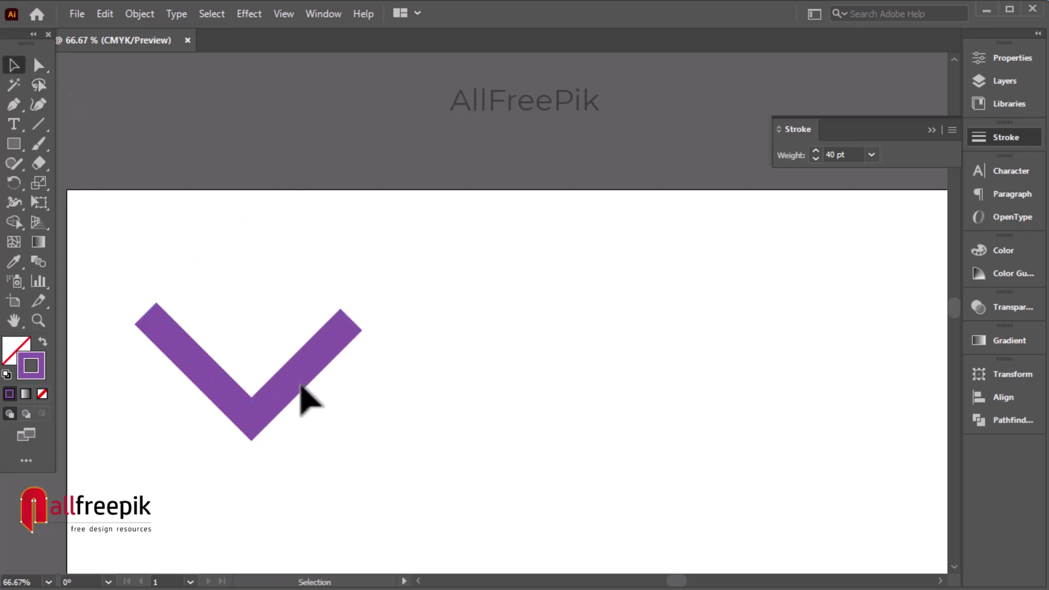
Copy the V to its right and raise both chevrons' stroke weight to 60 pt.
left_click_drag(295, 375, 488, 383, "alt+shift")
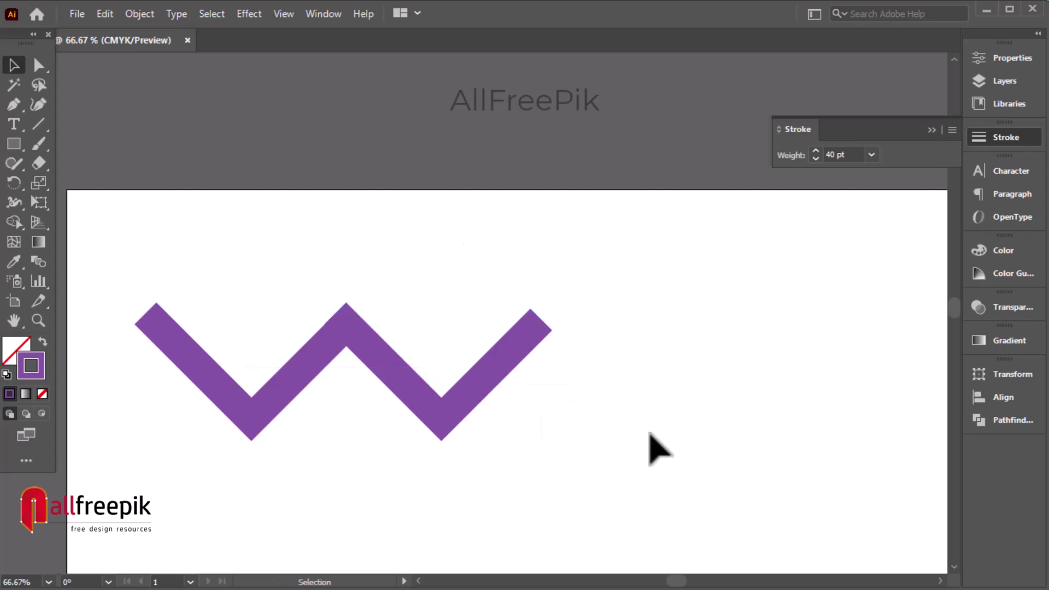
left_click_drag(634, 437, 315, 315)
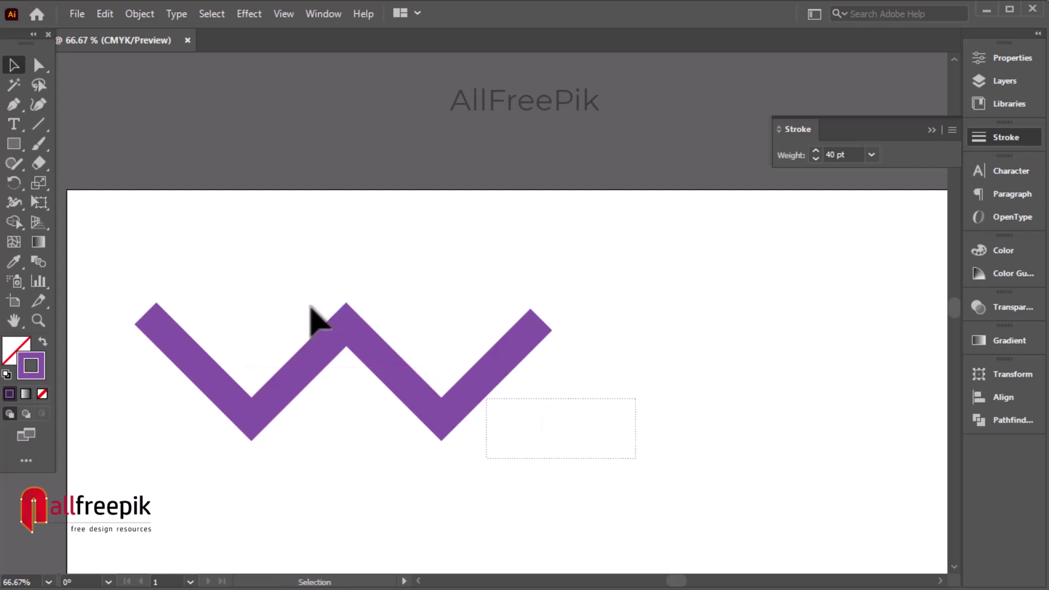
left_click(816, 152)
left_click(815, 152)
left_click(815, 151)
left_click(815, 151)
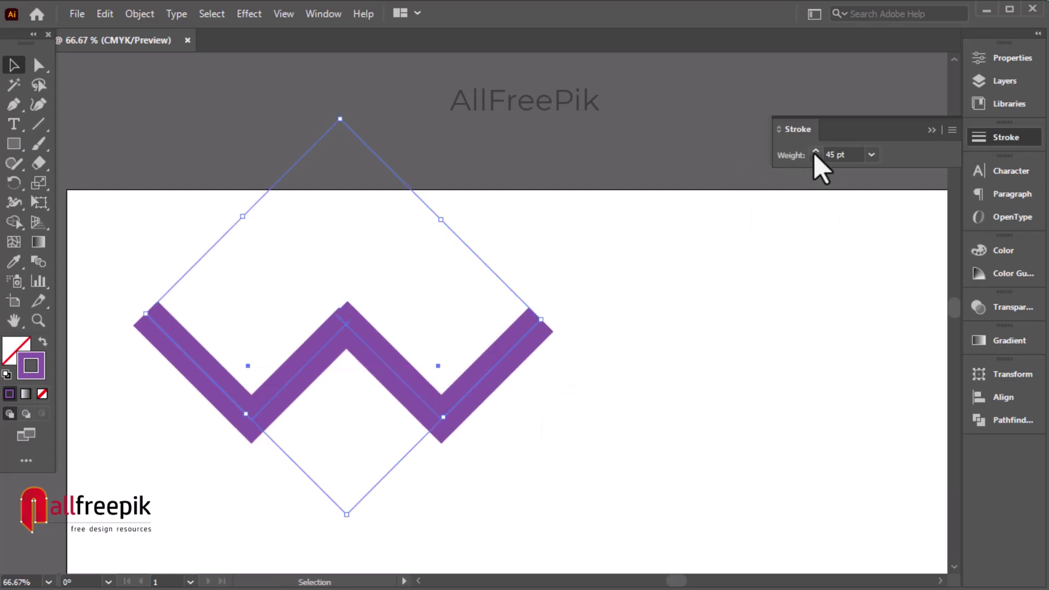
left_click(815, 152)
left_click(815, 151)
left_click(815, 151)
left_click(815, 151)
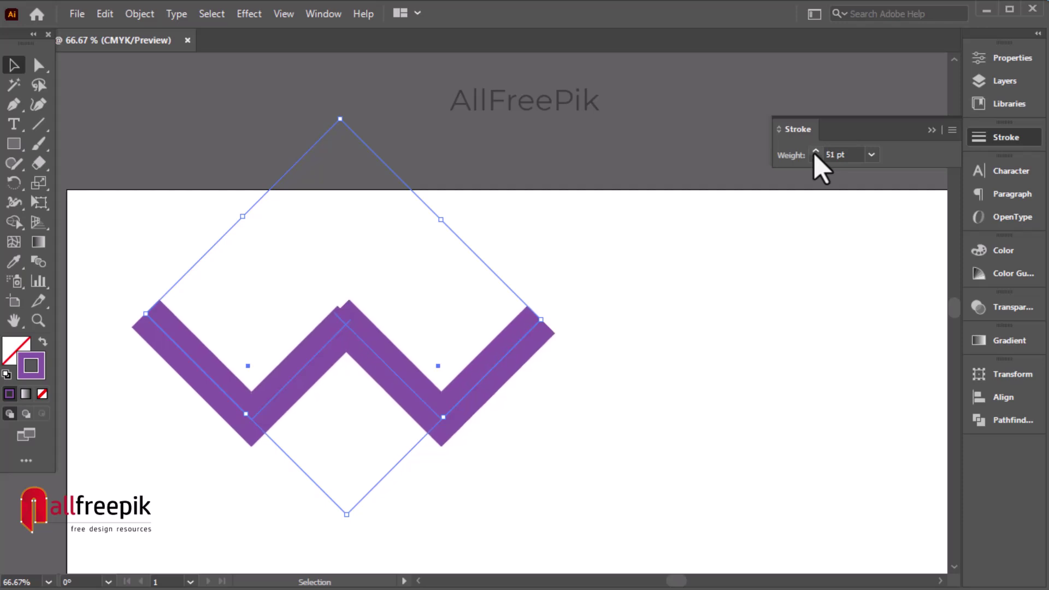
left_click(815, 152)
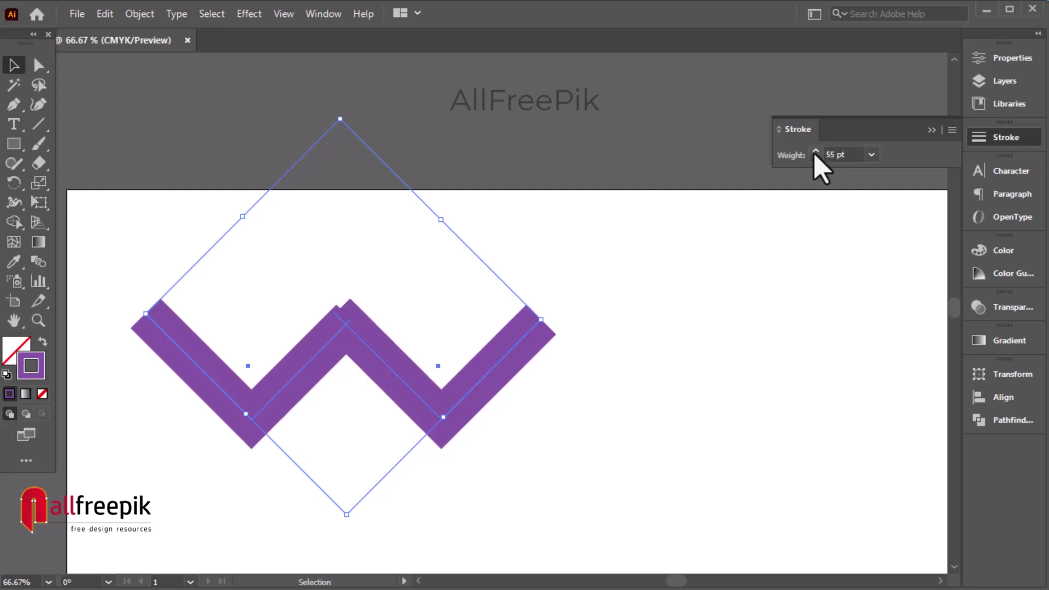
left_click(816, 151)
left_click(815, 151)
left_click(815, 151)
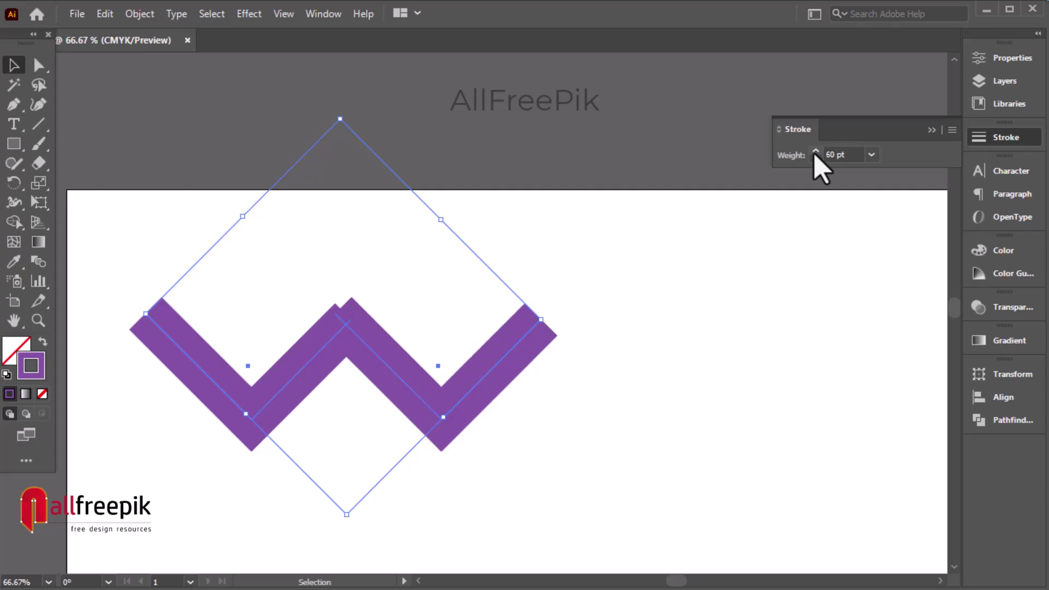
mouse_move(664, 255)
left_mouse_down()
mouse_move(454, 431)
mouse_move(491, 399)
left_mouse_up()
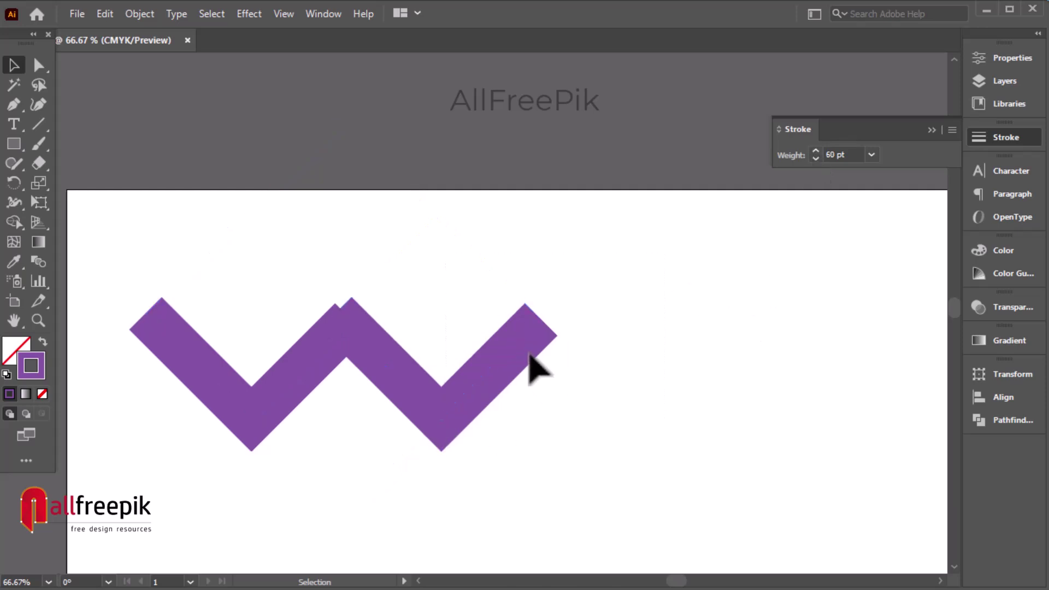
Nudge the right V left until it joins the first, then select both halves.
left_click(524, 350)
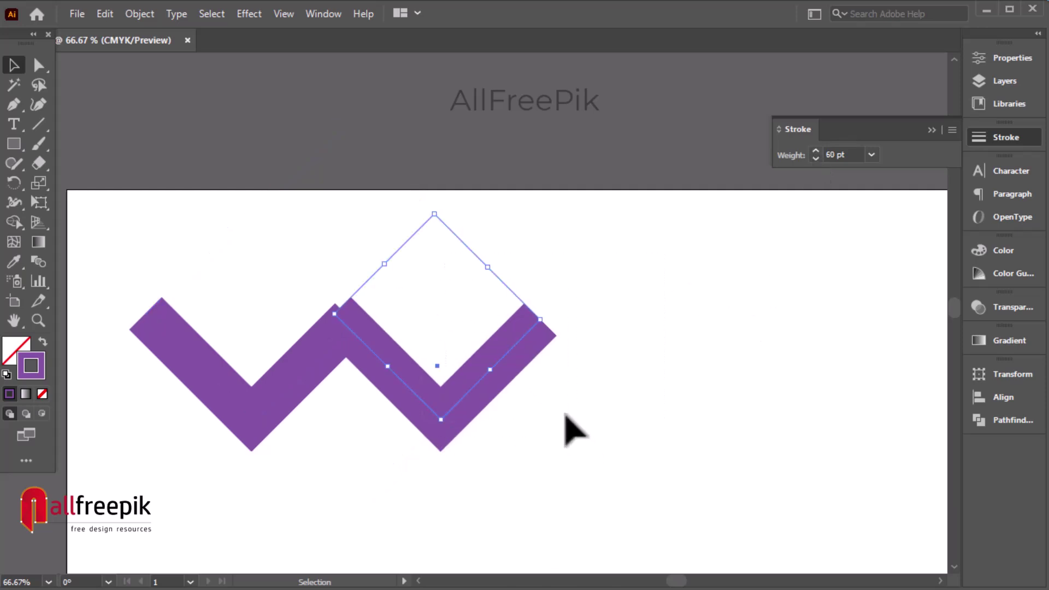
key("shift+Left")
key("Left")
key("Left")
key("Left")
key("Left")
key("Left")
key("Left")
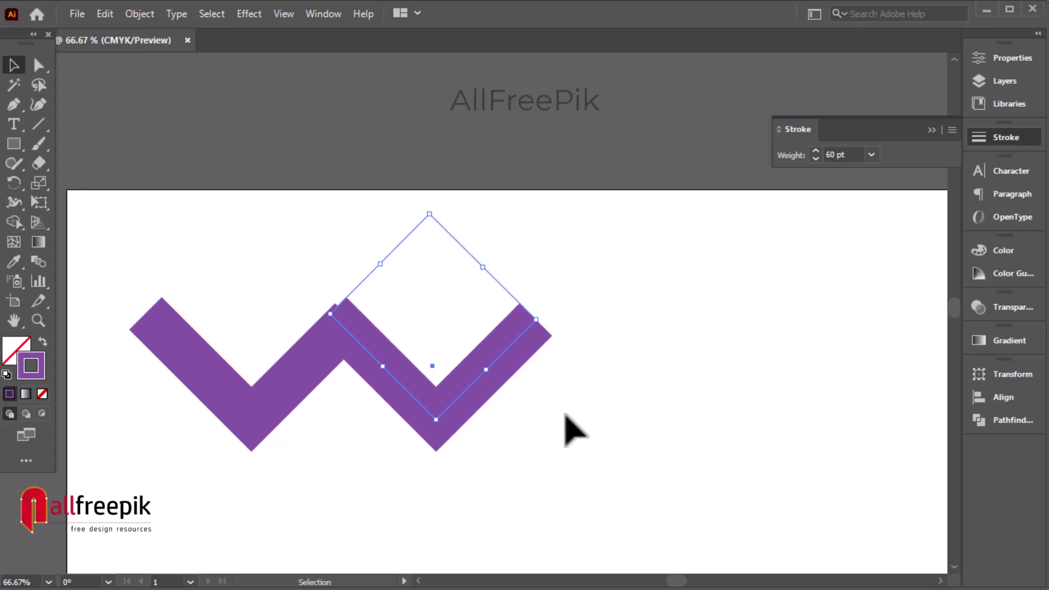
key("Left")
key("Left")
key("Left")
key("Left")
key("Left")
key("Left")
key("Left")
key("Left")
key("Left")
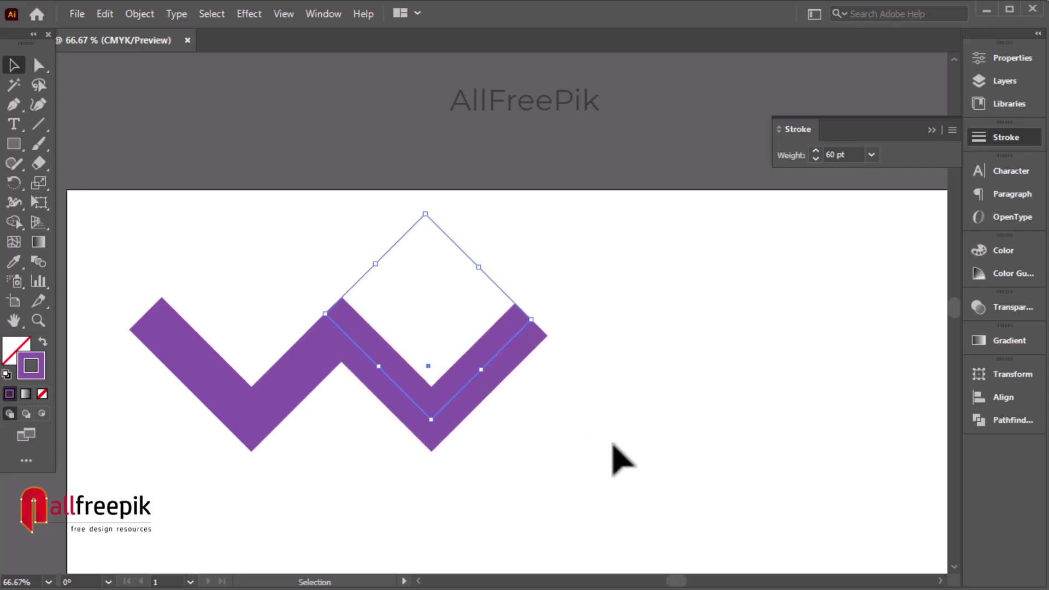
key("ctrl+shift+a")
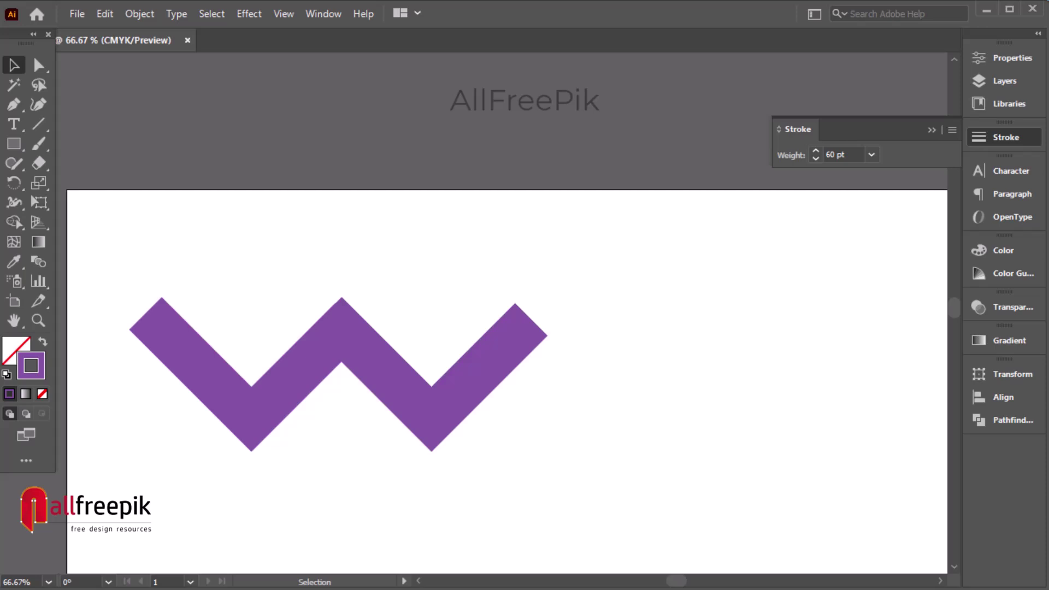
left_click(473, 388)
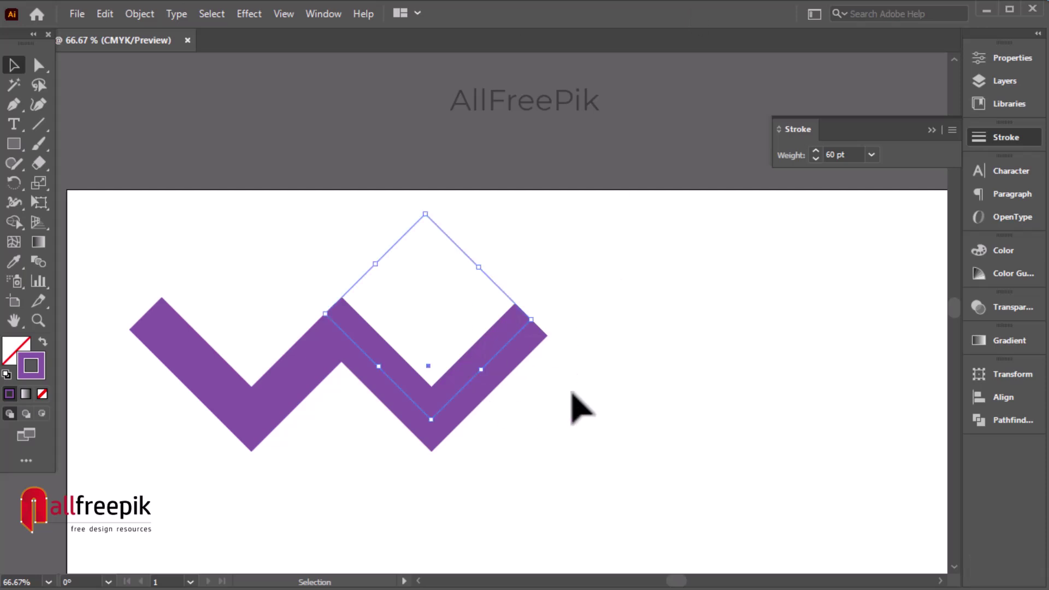
left_click(701, 442)
left_click_drag(628, 269, 121, 478)
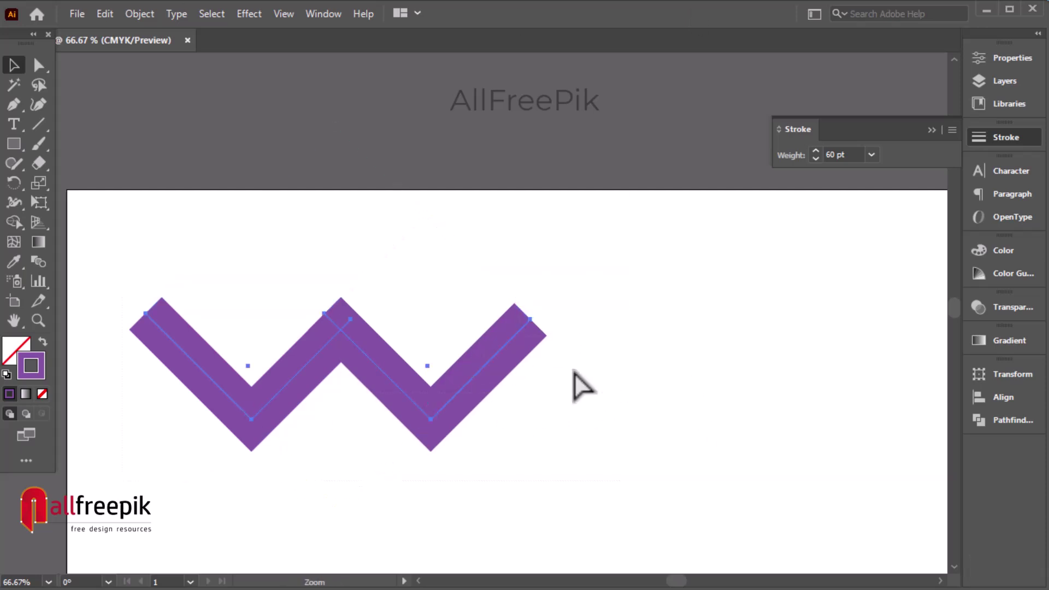
Move the W past the left edge and repeat copies rightward across the artboard.
key("ctrl+minus")
left_click_drag(404, 310, 328, 310)
left_click(438, 412)
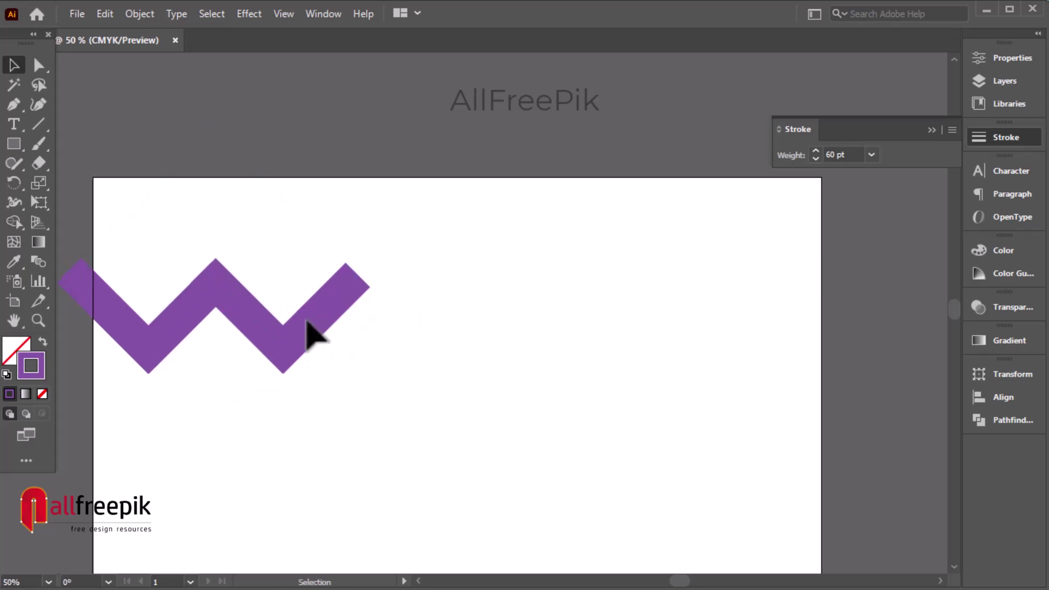
left_click_drag(309, 324, 447, 331)
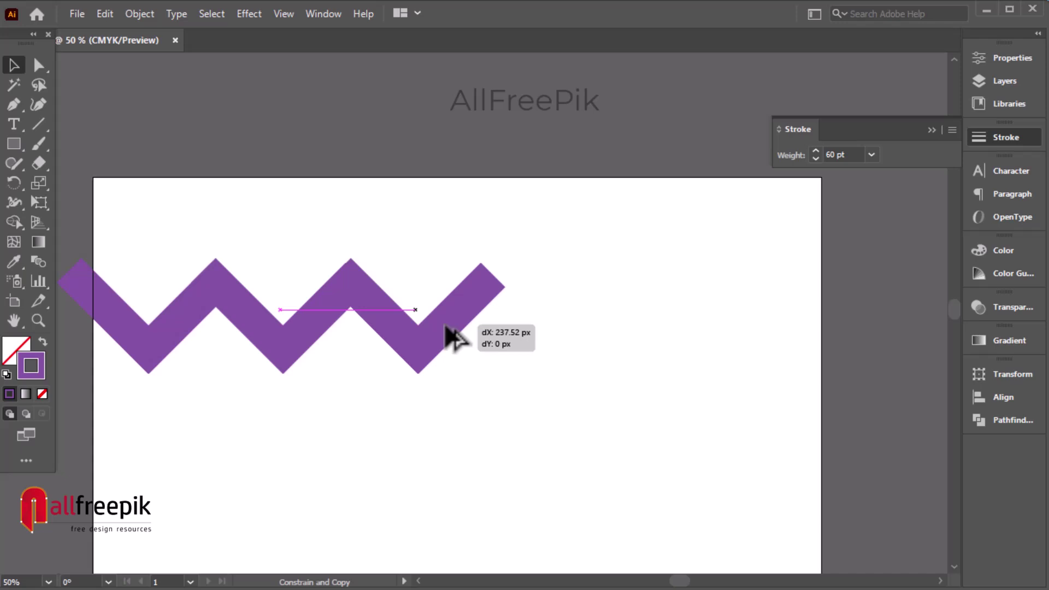
left_click_drag(446, 331, 448, 331)
key("ctrl")
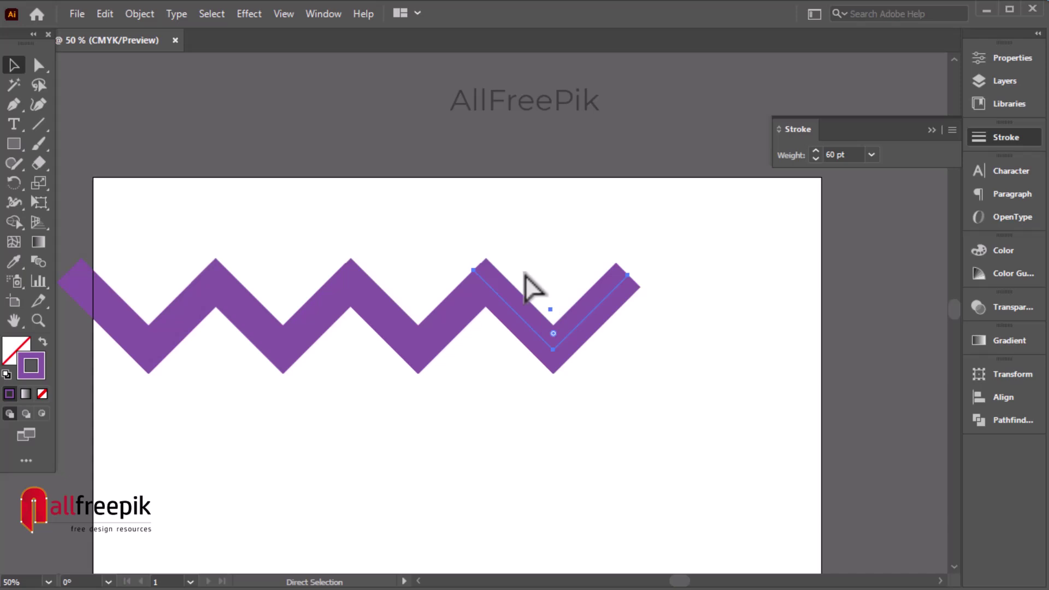
key("ctrl+d")
key("ctrl+d")
Inspect the zigzag by selecting and clearing its right-hand chevron pieces.
left_click(456, 227)
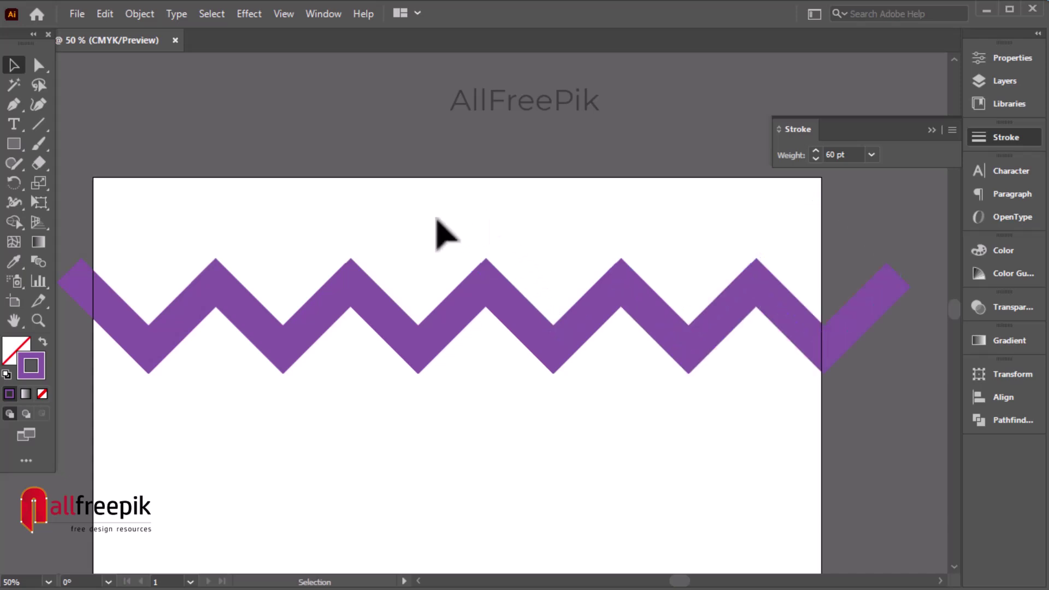
left_click(484, 258, "ctrl")
left_click_drag(412, 287, 885, 489)
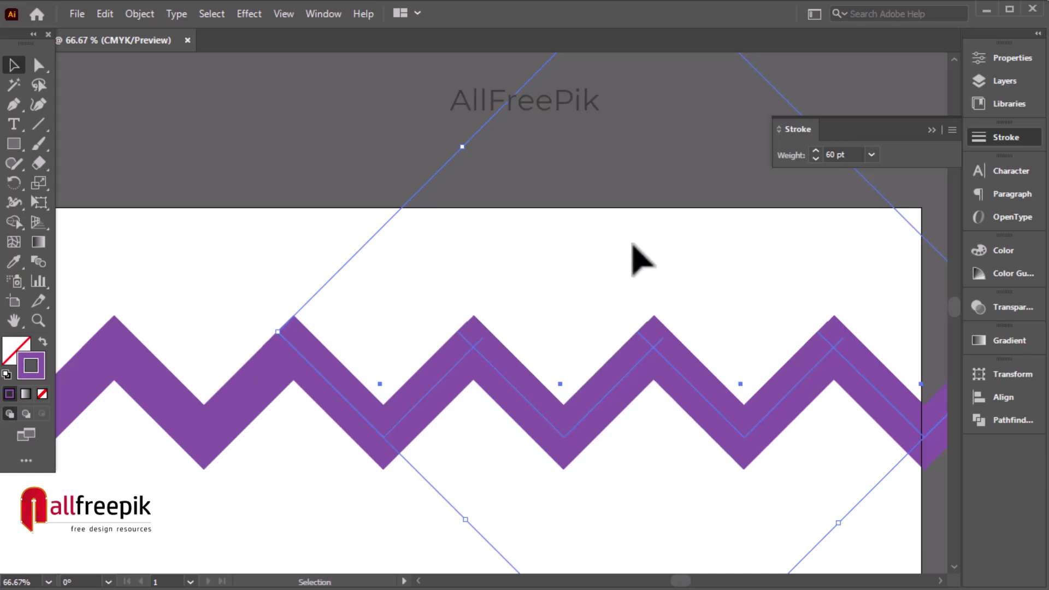
left_click(547, 268)
left_click_drag(562, 277, 895, 469)
left_click(738, 295)
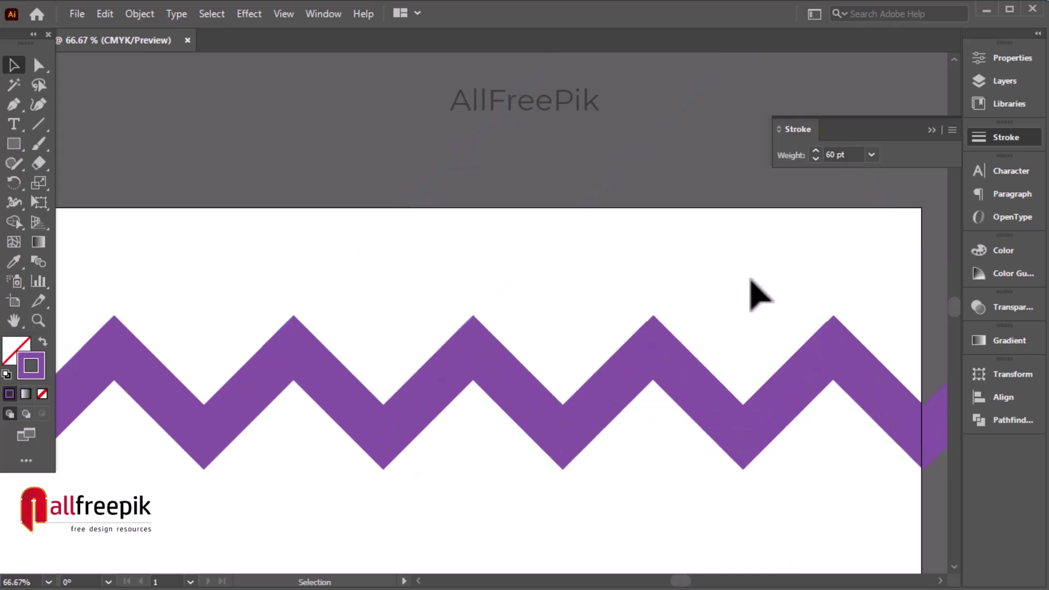
left_click_drag(753, 278, 949, 475)
left_click(808, 320)
Copy a zigzag V downward, widen it to about 161 px, and tuck it under the first valley.
left_click(855, 527)
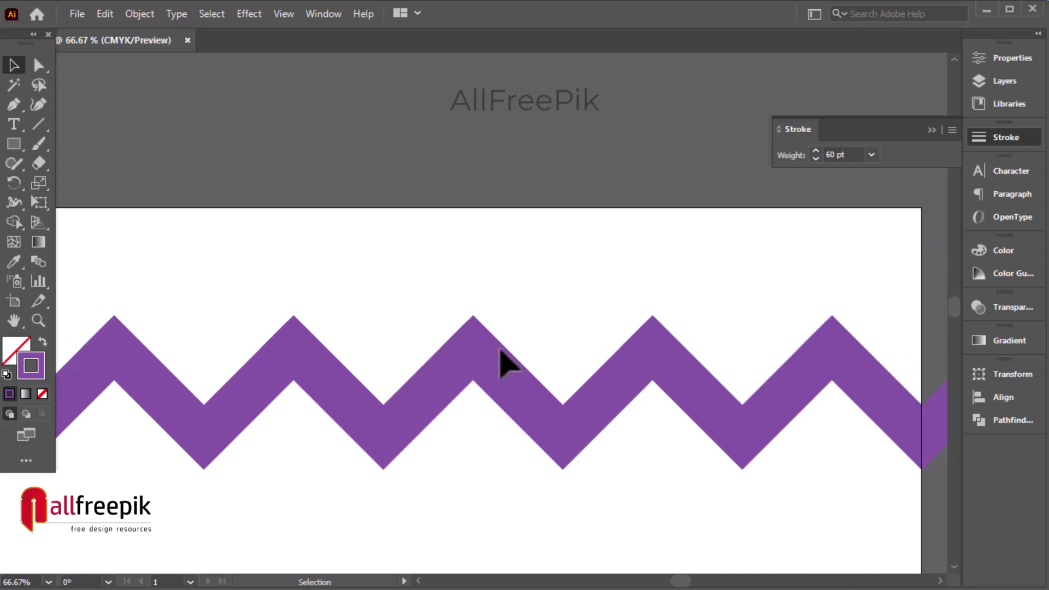
left_click(555, 361, "ctrl+alt")
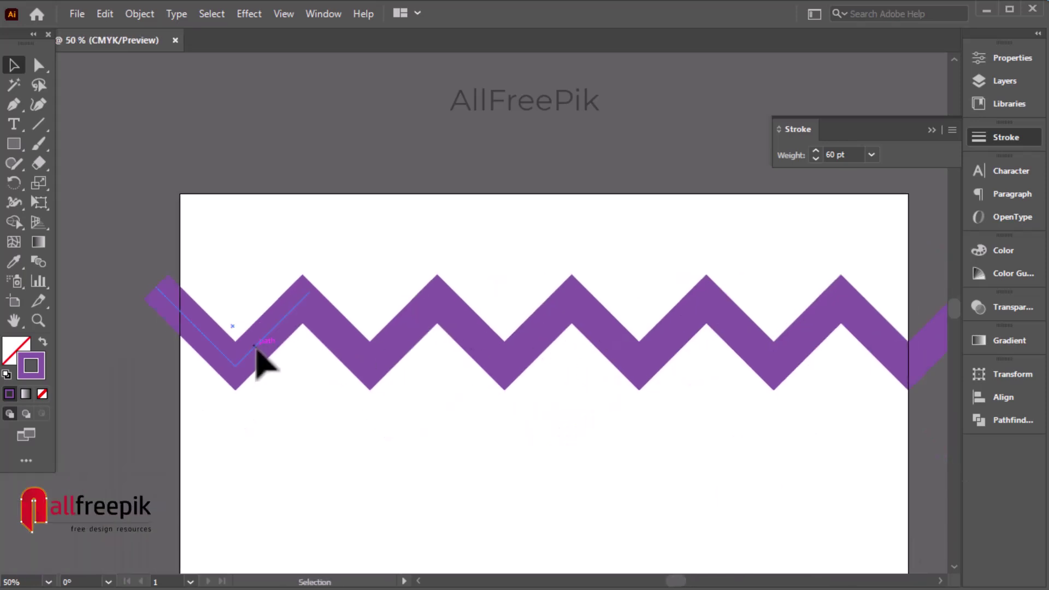
mouse_move(255, 347)
left_mouse_down()
mouse_move(334, 455)
mouse_move(328, 444)
left_mouse_up()
left_click_drag(390, 406, 365, 412)
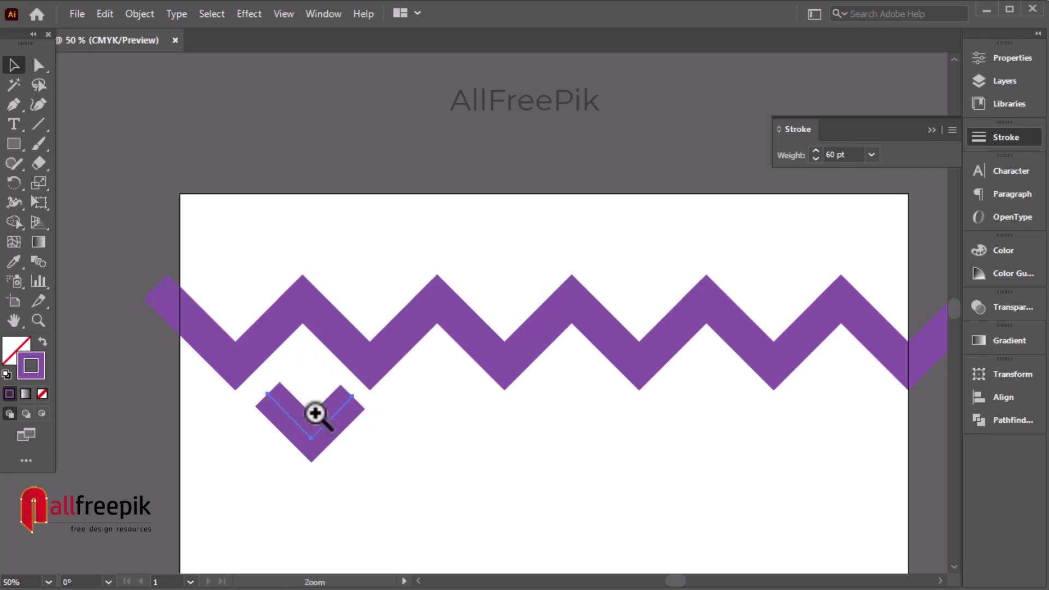
left_click(316, 414, "ctrl")
left_click(510, 206, "ctrl")
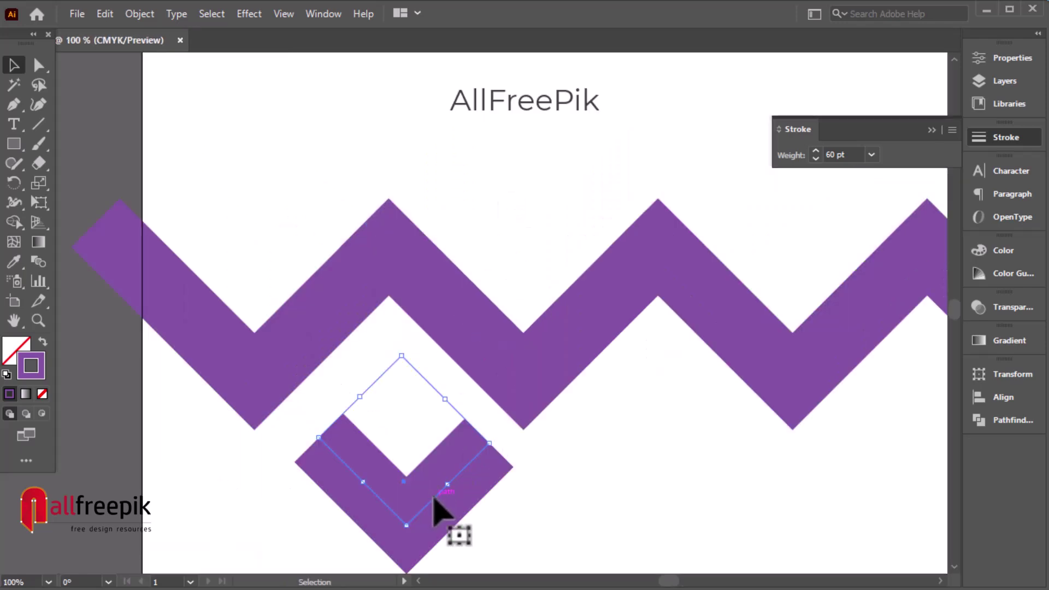
left_click_drag(435, 498, 415, 480)
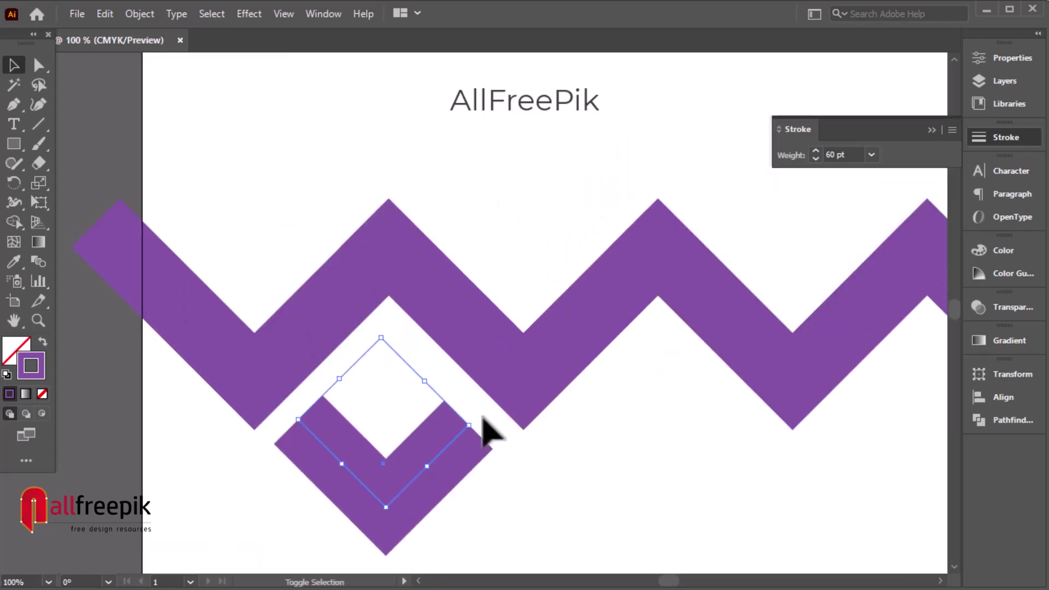
left_click_drag(469, 430, 483, 425)
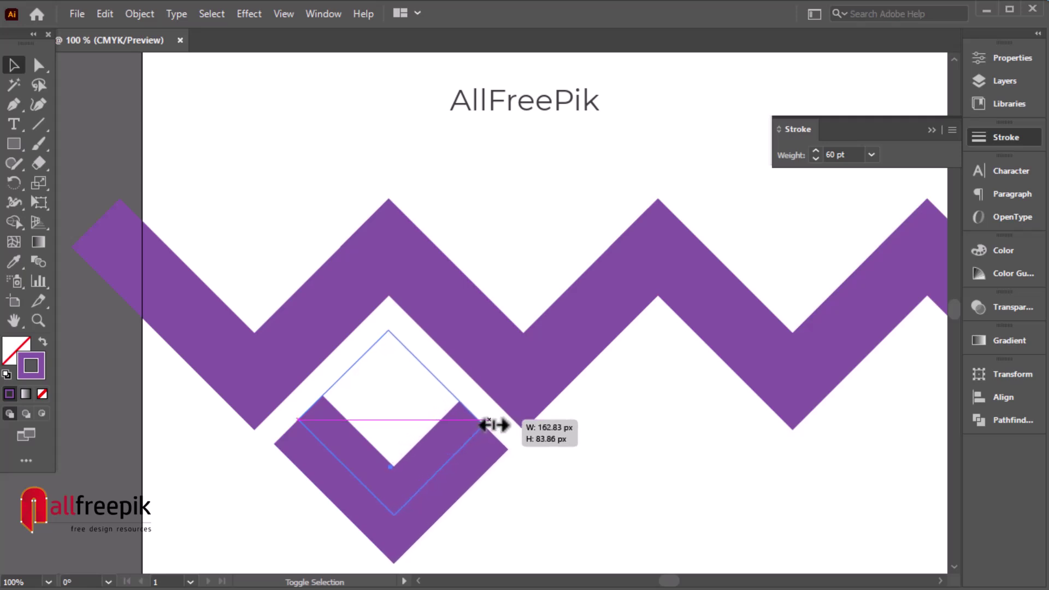
left_click(511, 486)
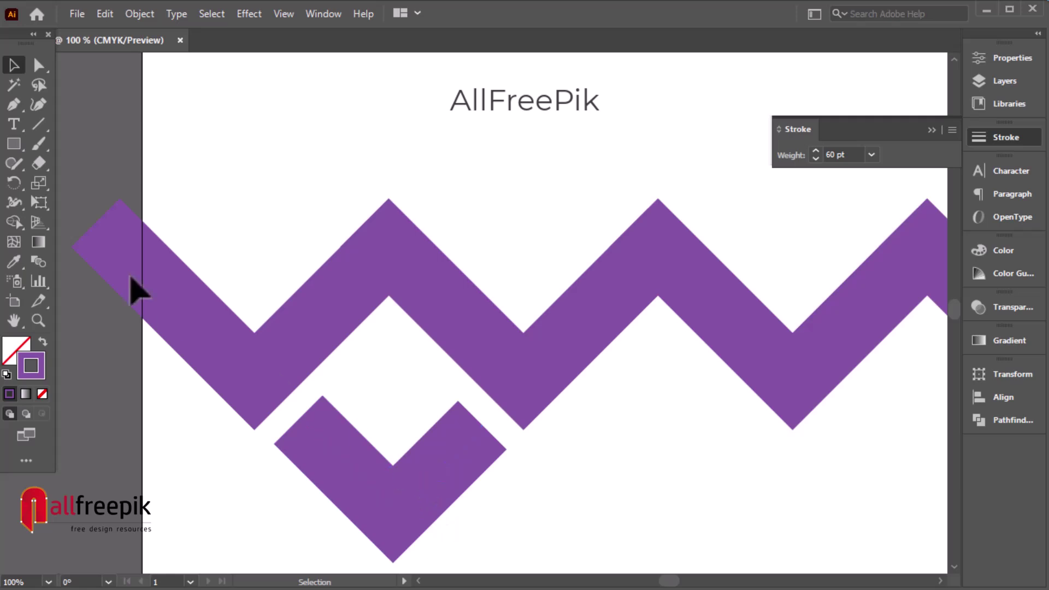
Draw a small solid purple square with no outline and rotate it 45° into a diamond.
left_click(14, 143)
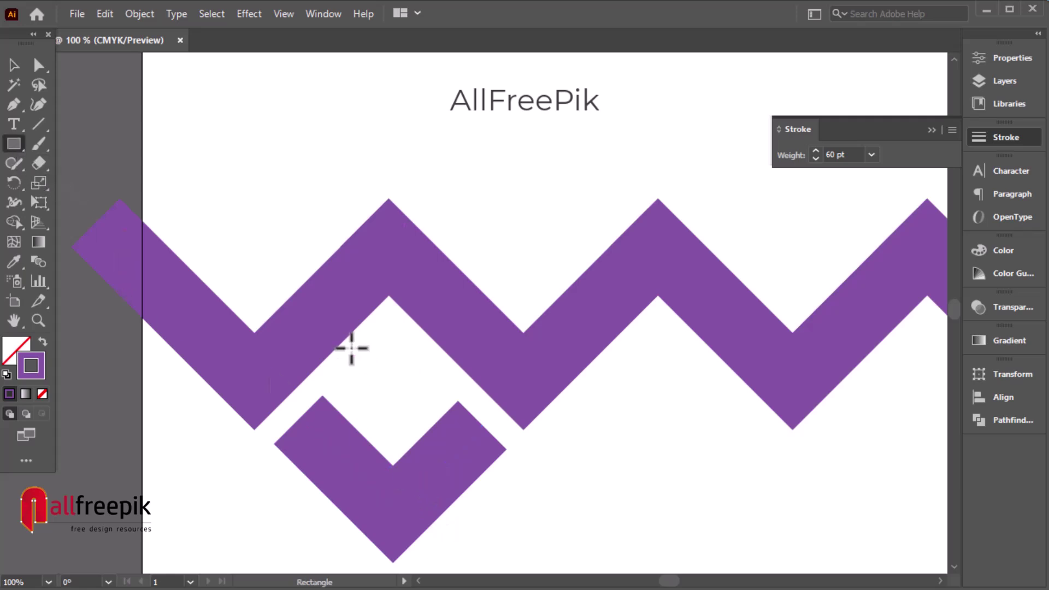
left_click_drag(357, 350, 388, 378)
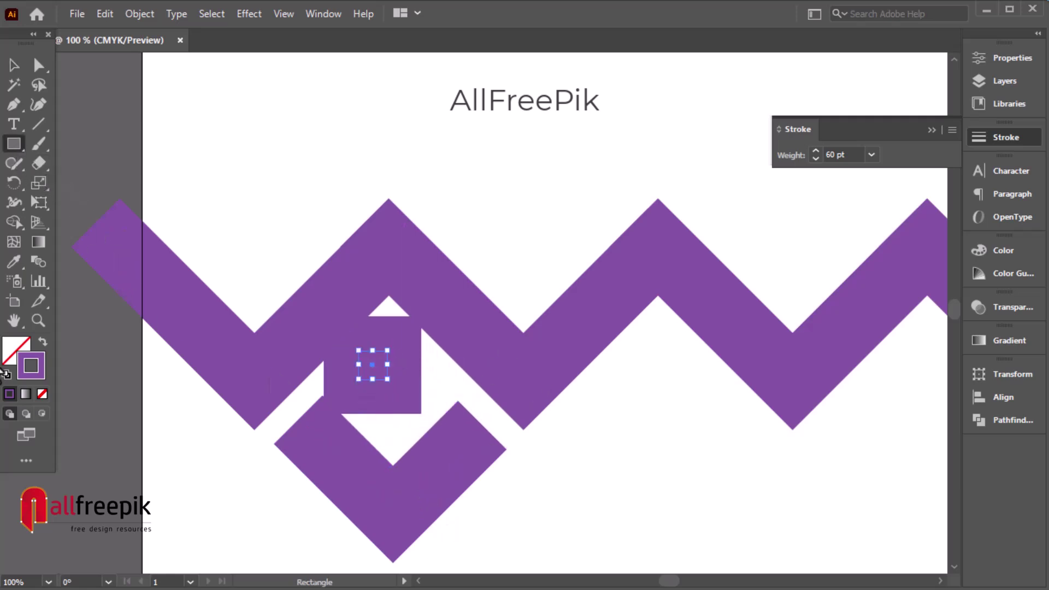
left_click(42, 341)
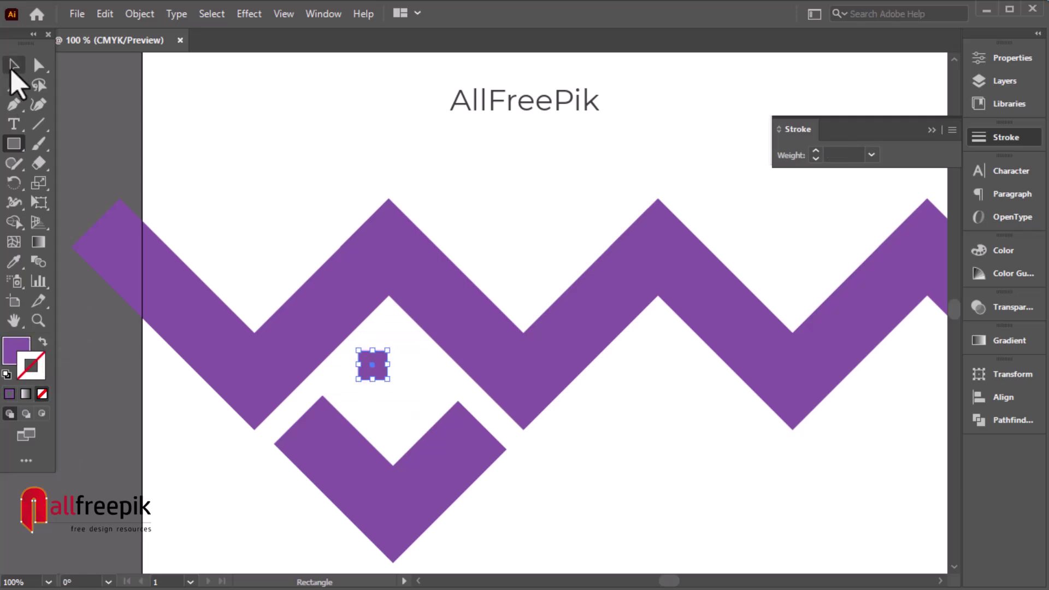
left_click(12, 70)
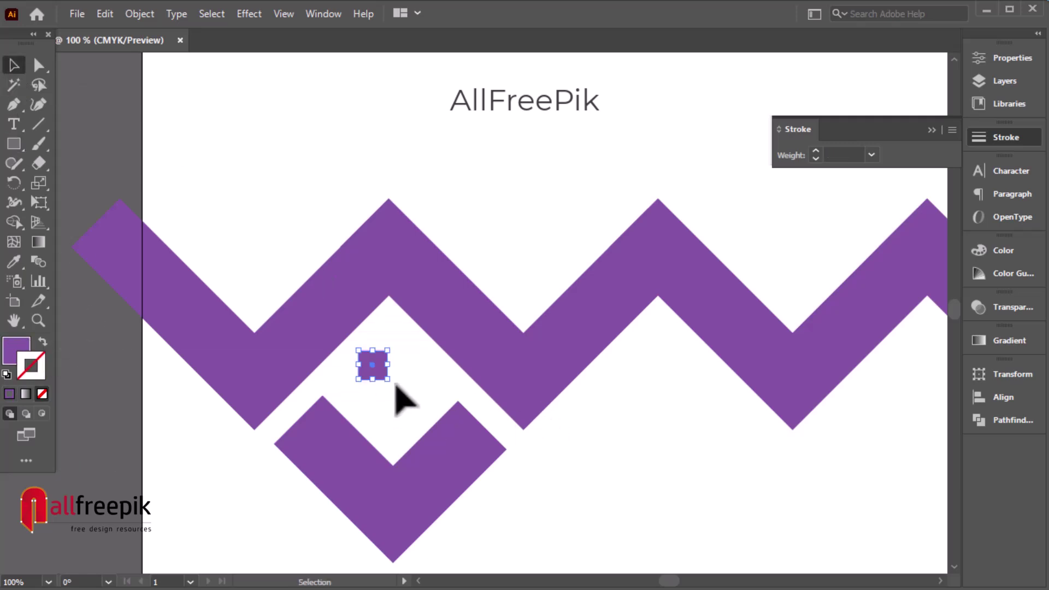
mouse_move(397, 387)
left_mouse_down()
mouse_move(422, 369)
mouse_move(400, 406)
mouse_move(422, 325)
left_mouse_up()
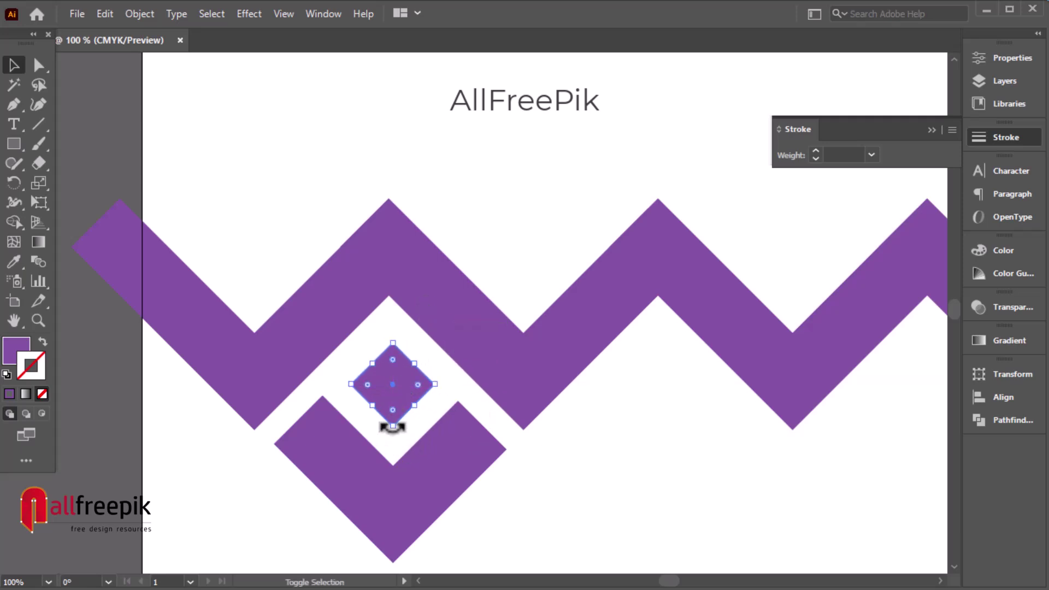
left_click_drag(392, 425, 393, 434)
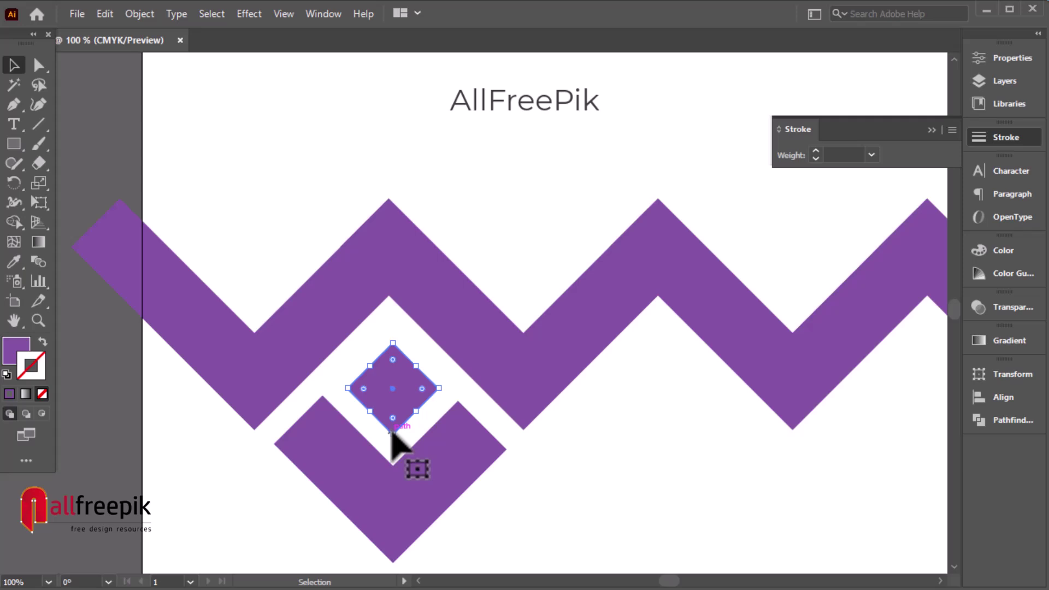
Nudge the diamond up and left into the chevron's notch.
key("Up")
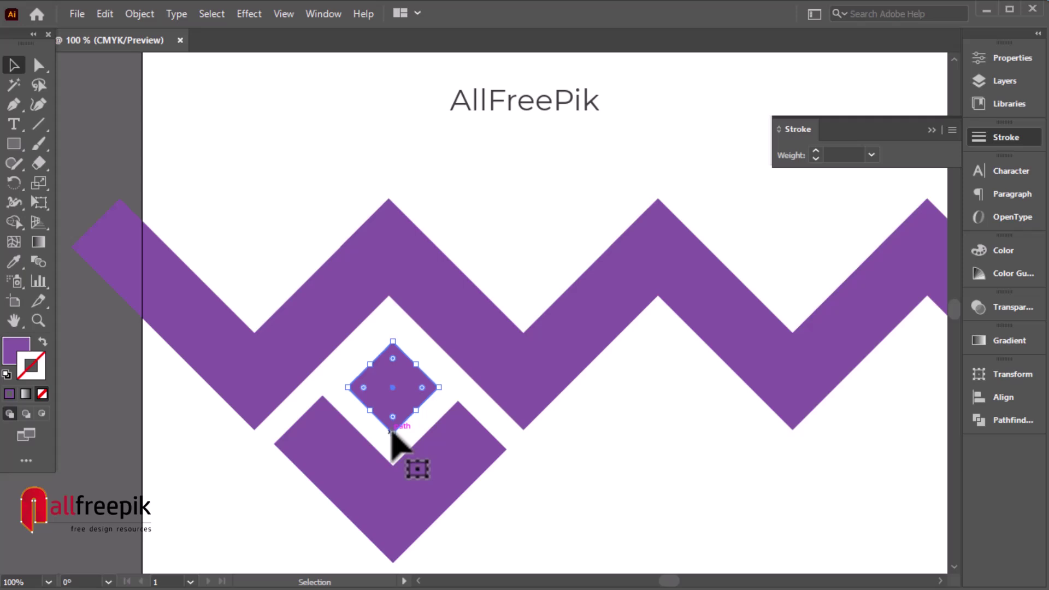
key("Up")
key("Left")
key("Left")
key("Left")
key("Up")
key("Up")
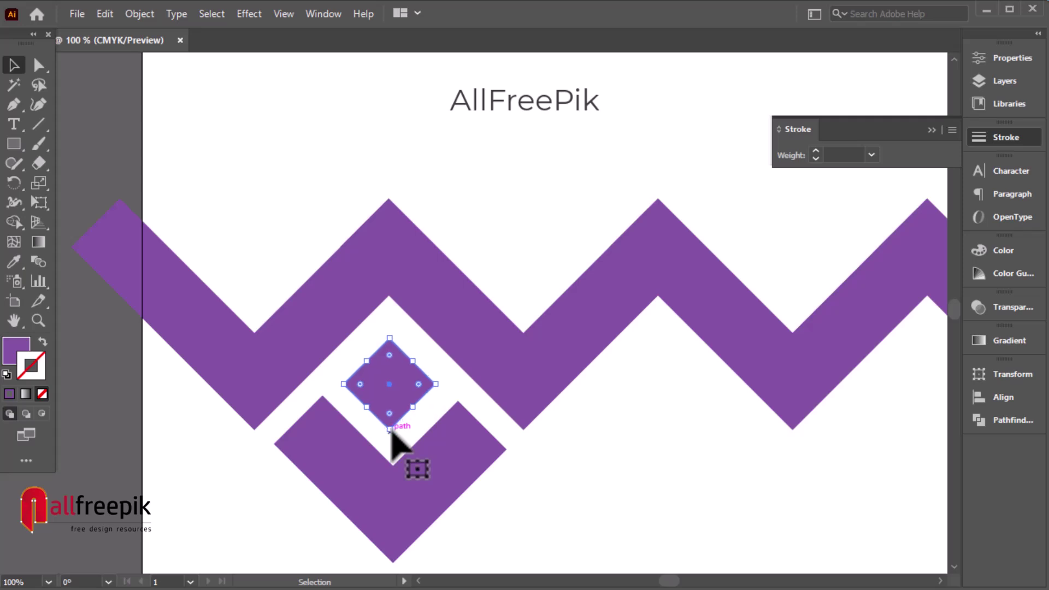
key("Up")
key("Up")
key("Up")
key("Up")
key("Up")
key("Up")
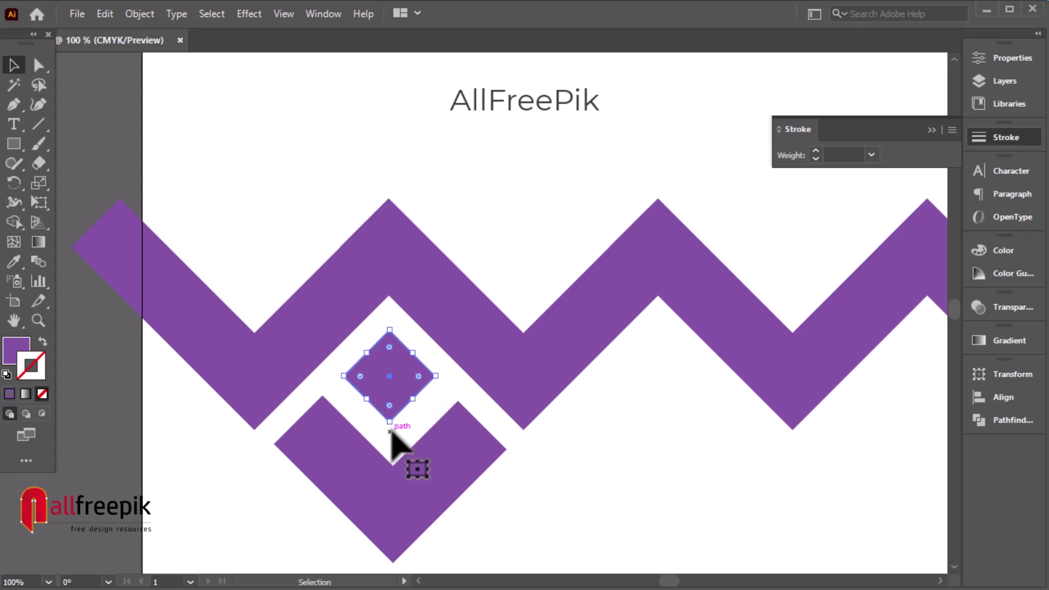
left_click(437, 227)
Scale the diamond to about 60.85 px and nudge it slightly right and down.
left_click(392, 378)
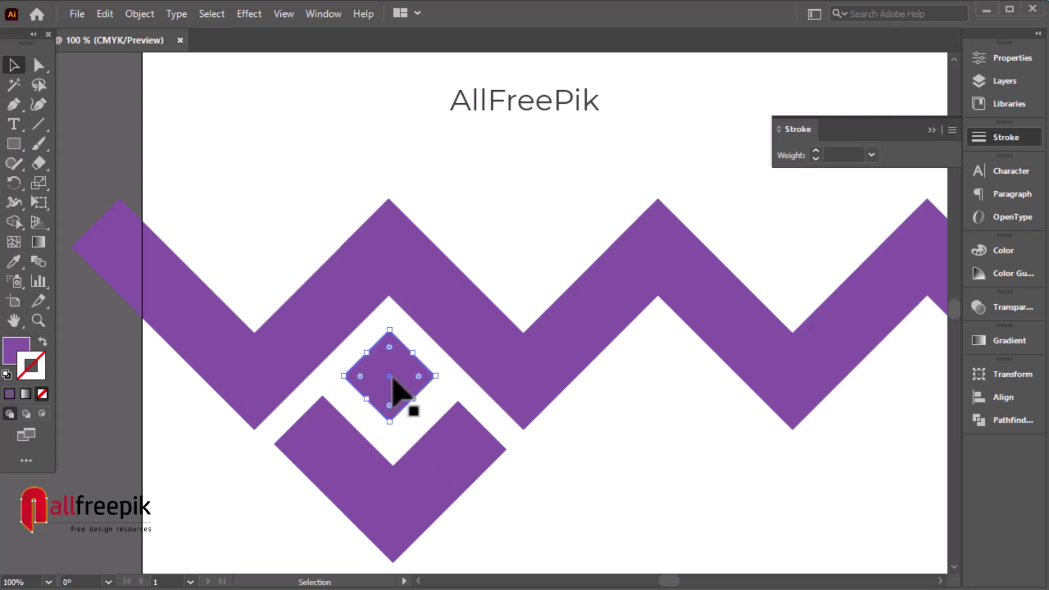
key("Right")
key("Right")
key("Right")
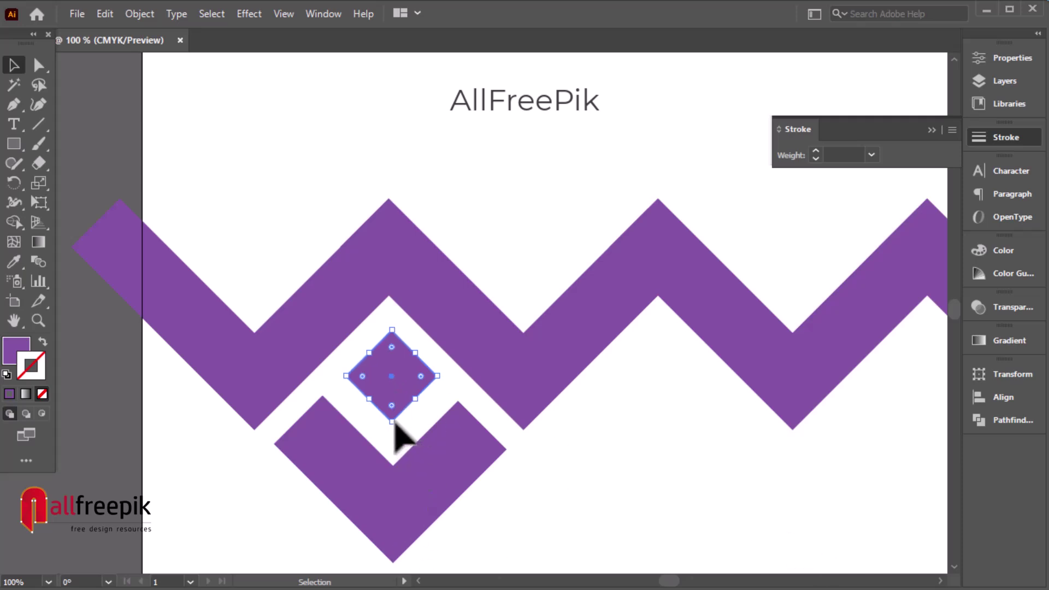
left_click_drag(393, 424, 391, 429)
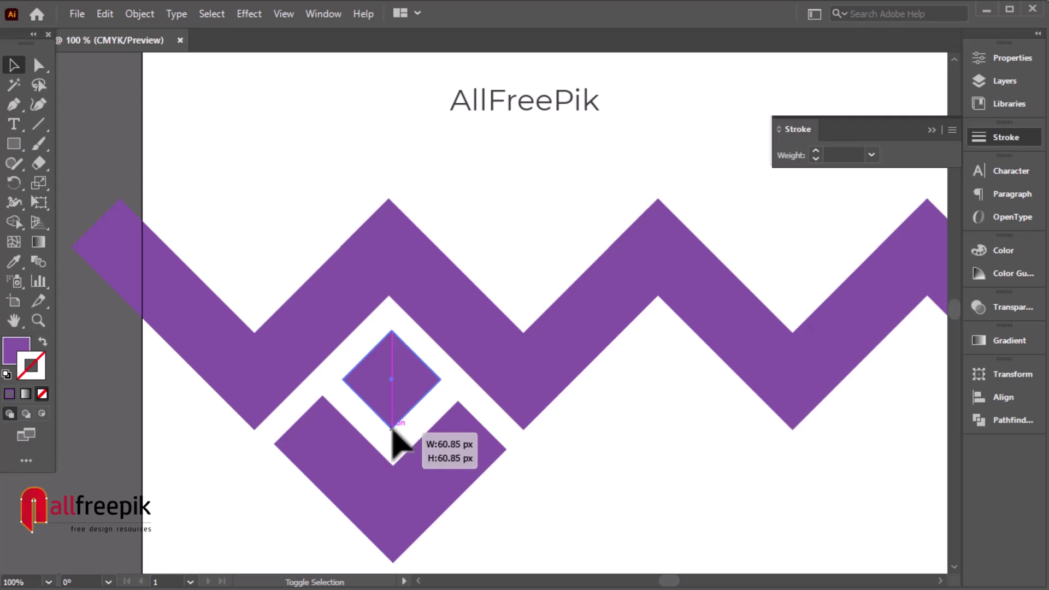
left_click_drag(392, 429, 391, 429)
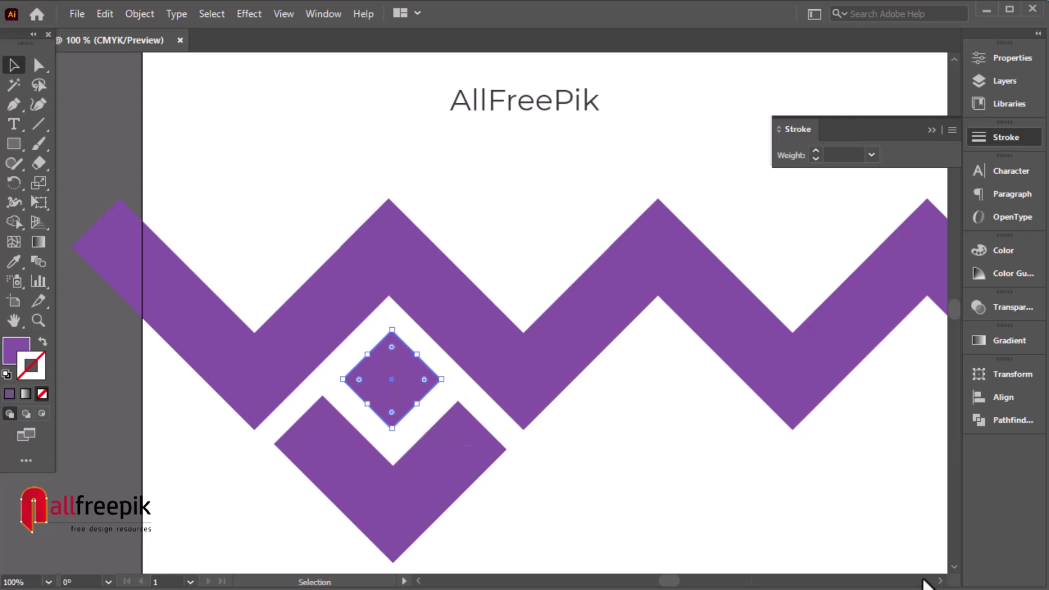
key("Right")
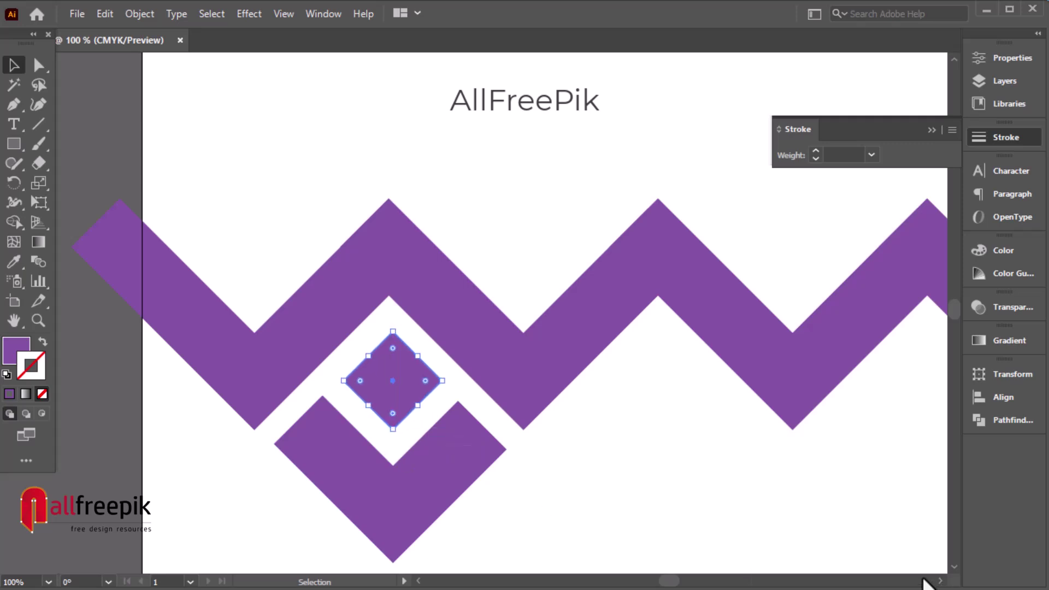
key("Down")
left_click(658, 474)
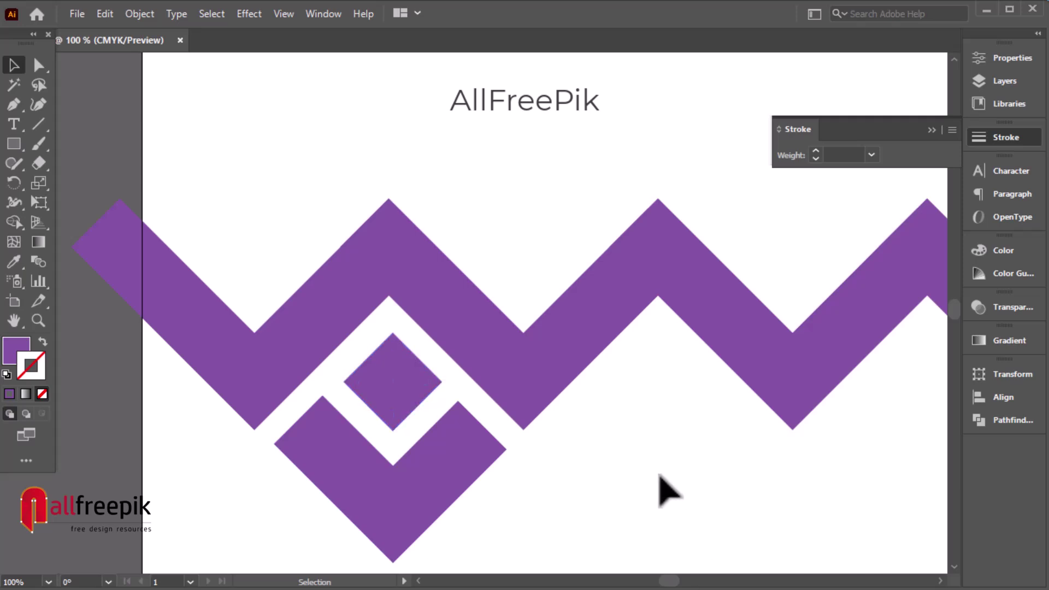
Zoom out and back in to check the diamond and chevron as a pair.
key("ctrl+minus")
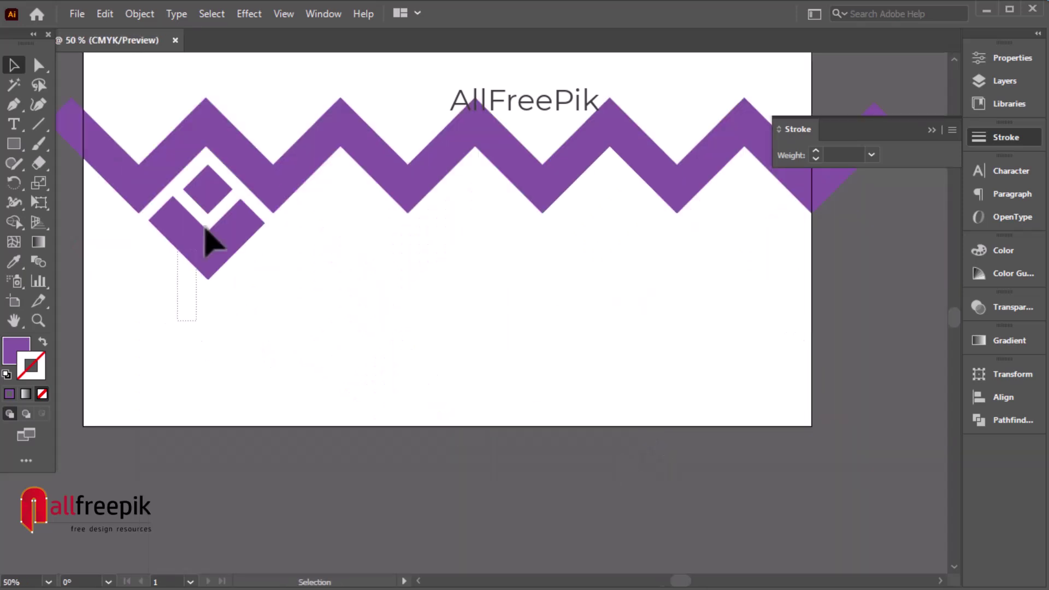
left_click(214, 189)
left_click(231, 245, "shift")
key("ctrl+plus")
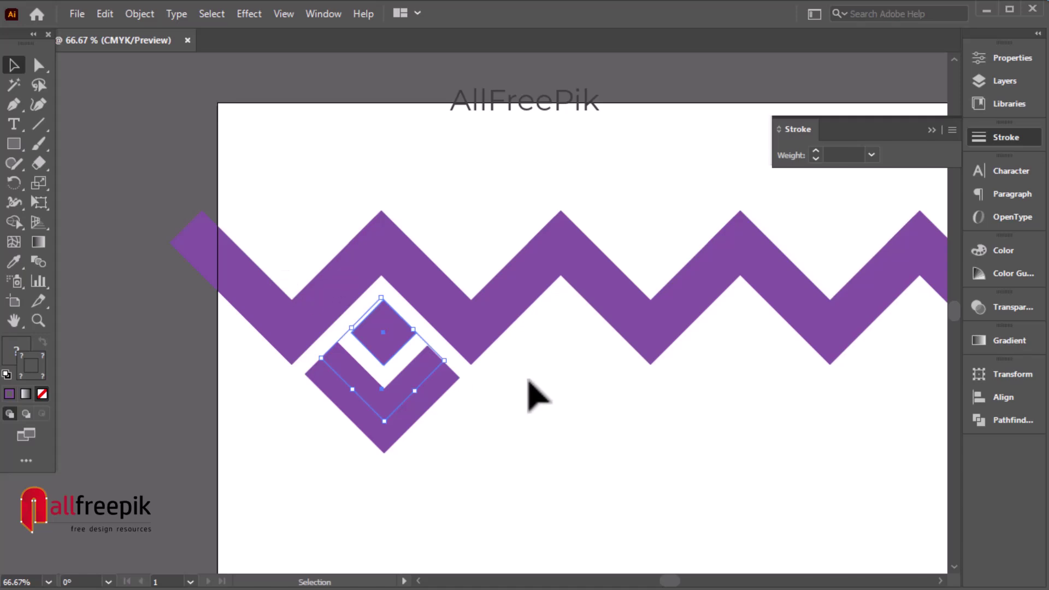
left_click(552, 431)
left_click(422, 356)
key("v")
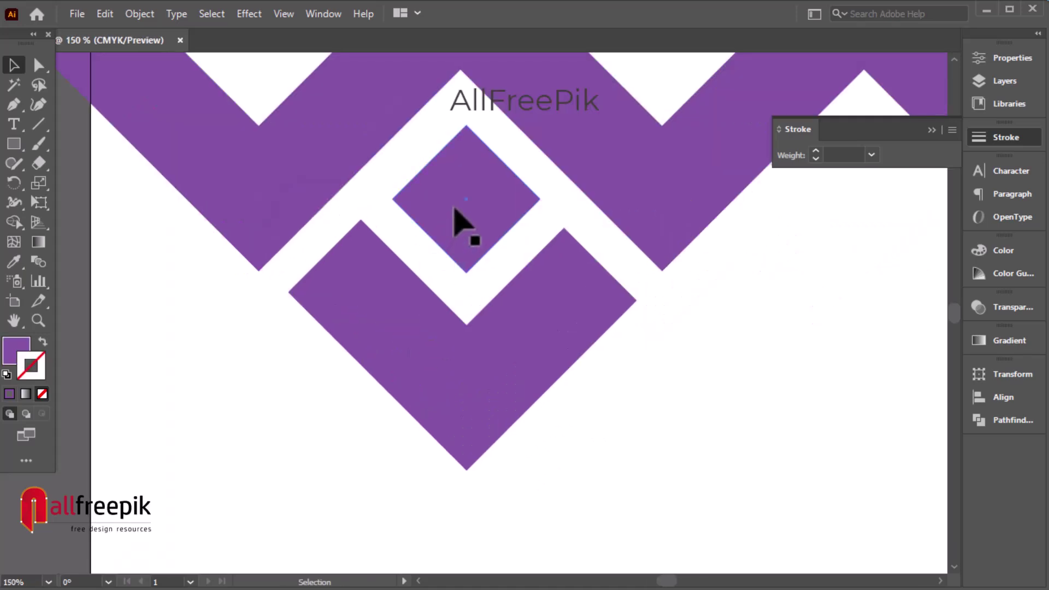
Enlarge the diamond to about 66 px, then select it together with the chevron.
left_click(458, 217)
left_click_drag(391, 199, 384, 198)
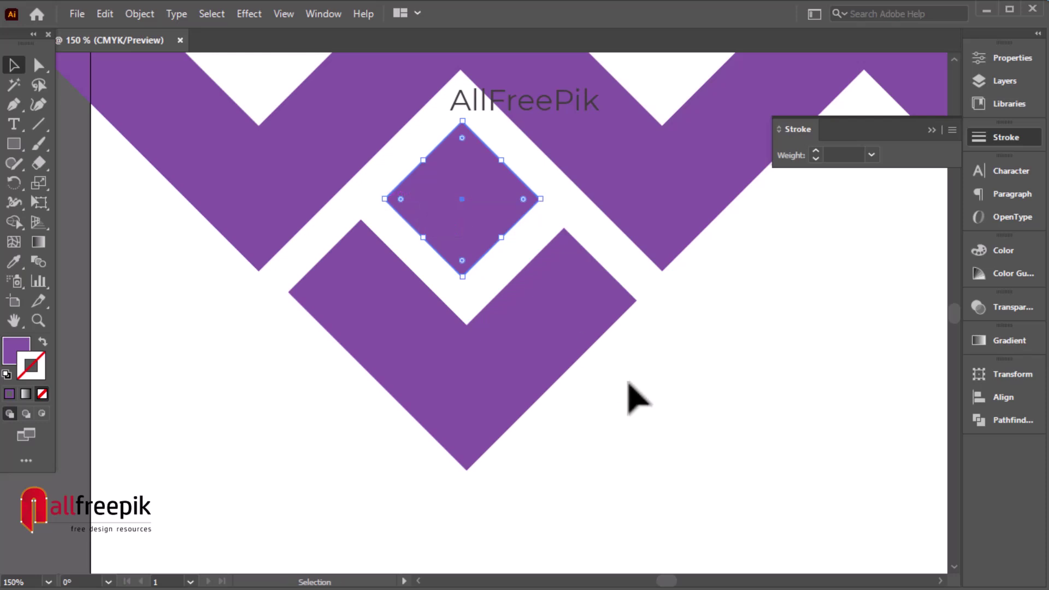
left_click(499, 366)
left_click(441, 231)
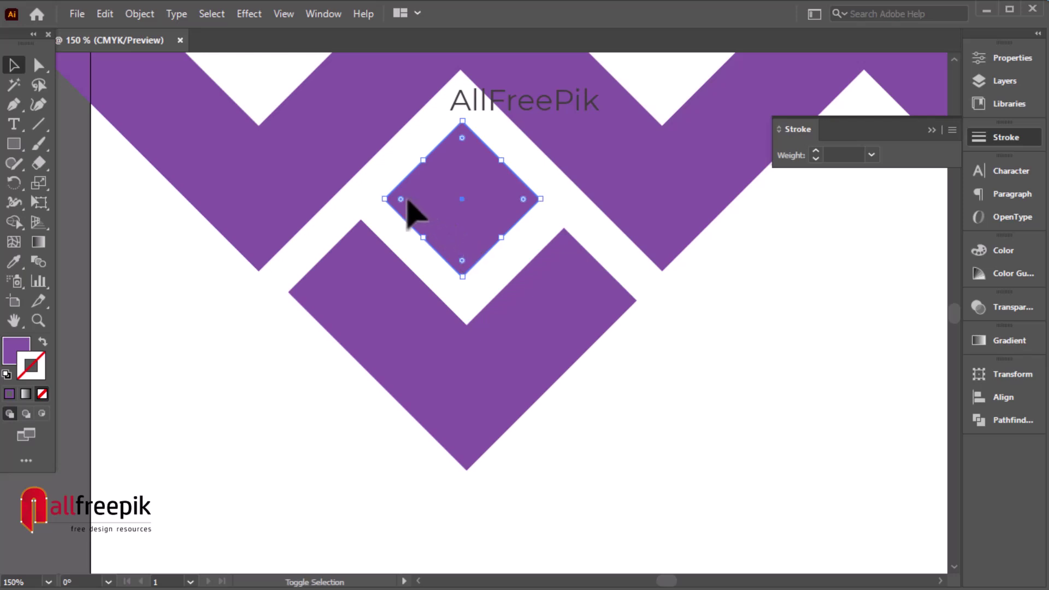
left_click_drag(384, 199, 380, 198)
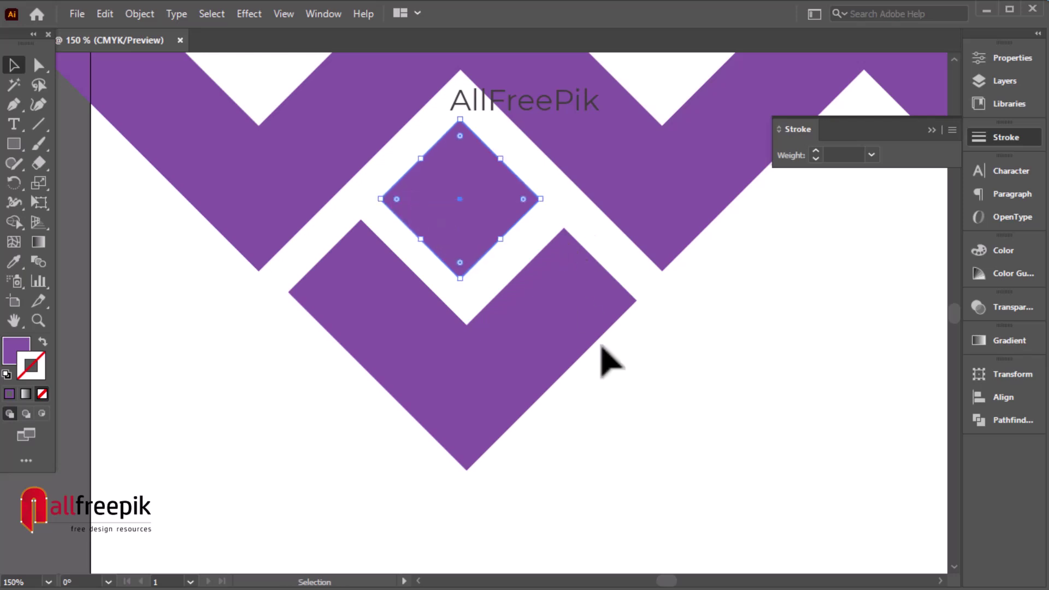
left_click(596, 432)
left_click_drag(552, 452, 441, 326)
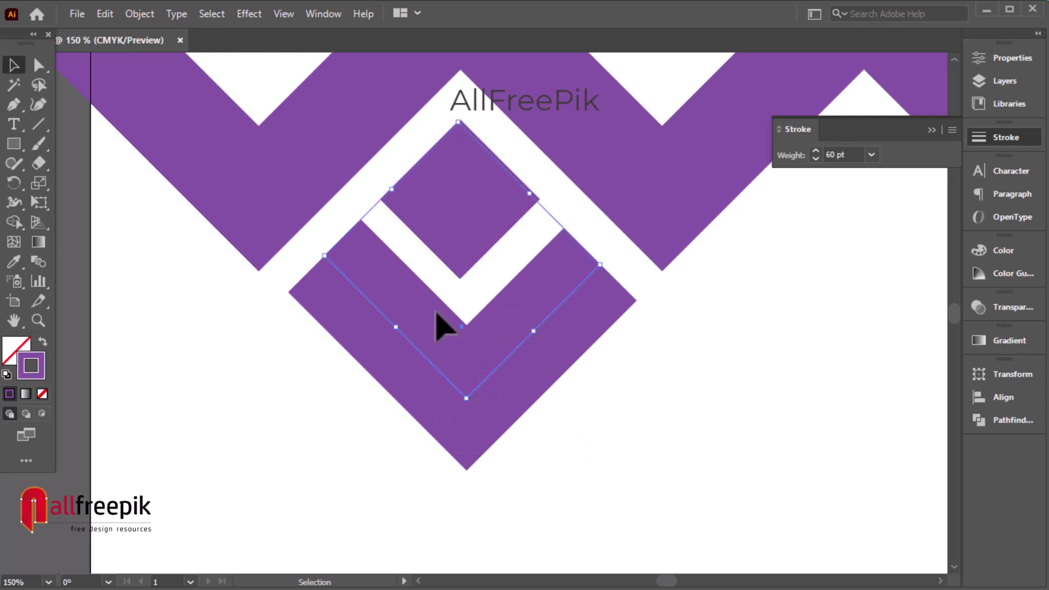
left_click(468, 233)
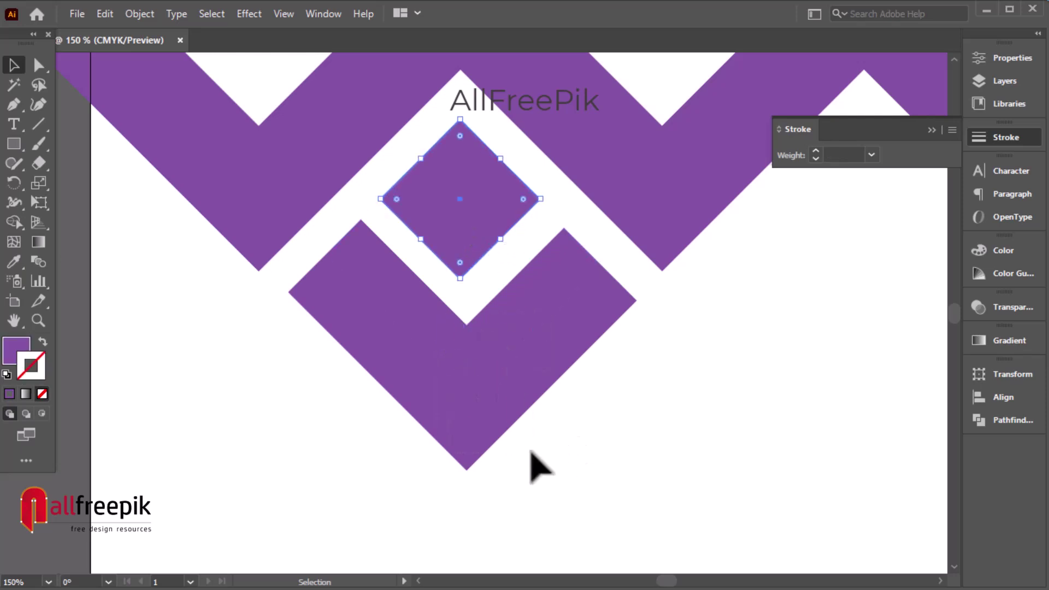
left_click_drag(534, 463, 398, 206)
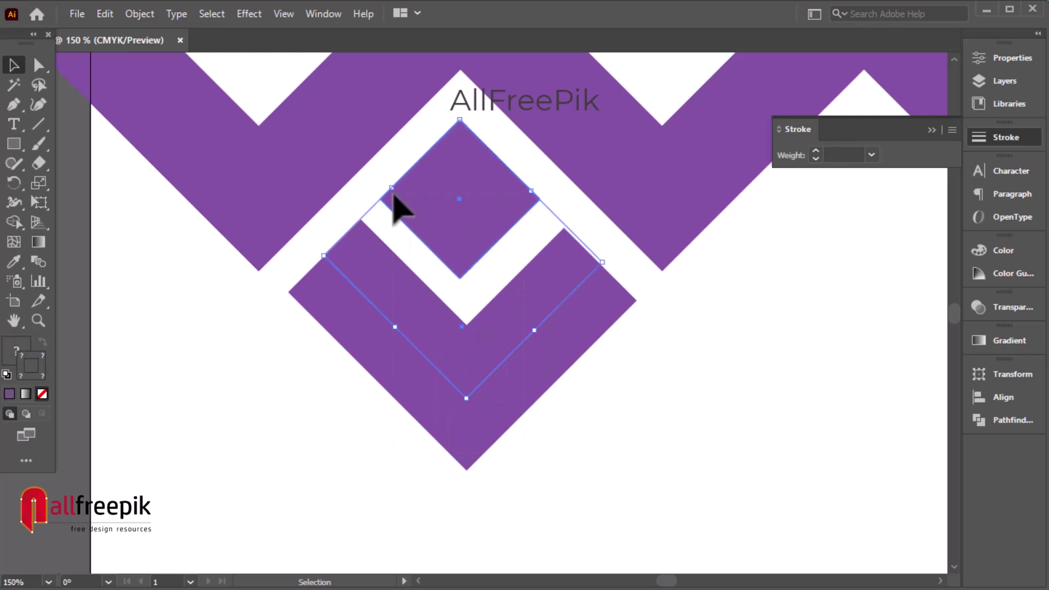
Horizontally centre the diamond on the chevron, then widen the chevron slightly.
left_click(1007, 397)
left_click(807, 410)
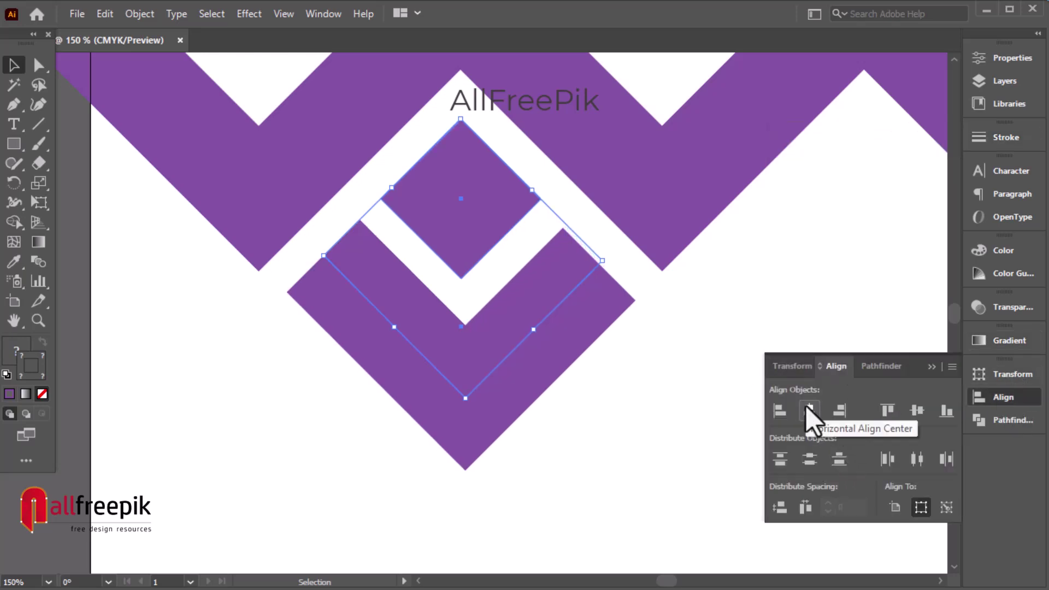
left_click(1008, 399)
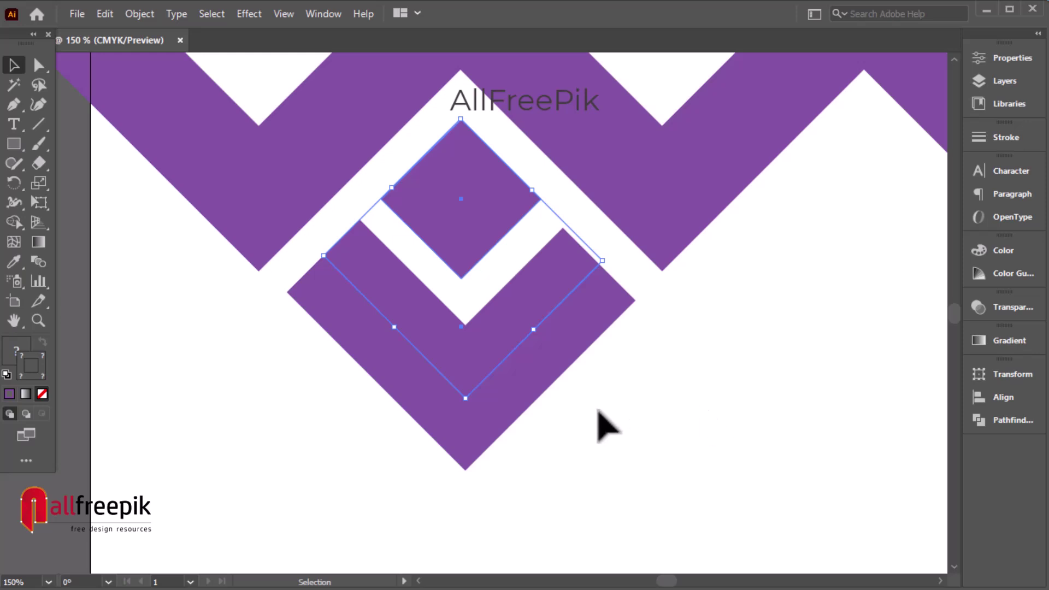
left_click(492, 328)
left_click_drag(597, 265, 613, 265)
left_click(705, 459)
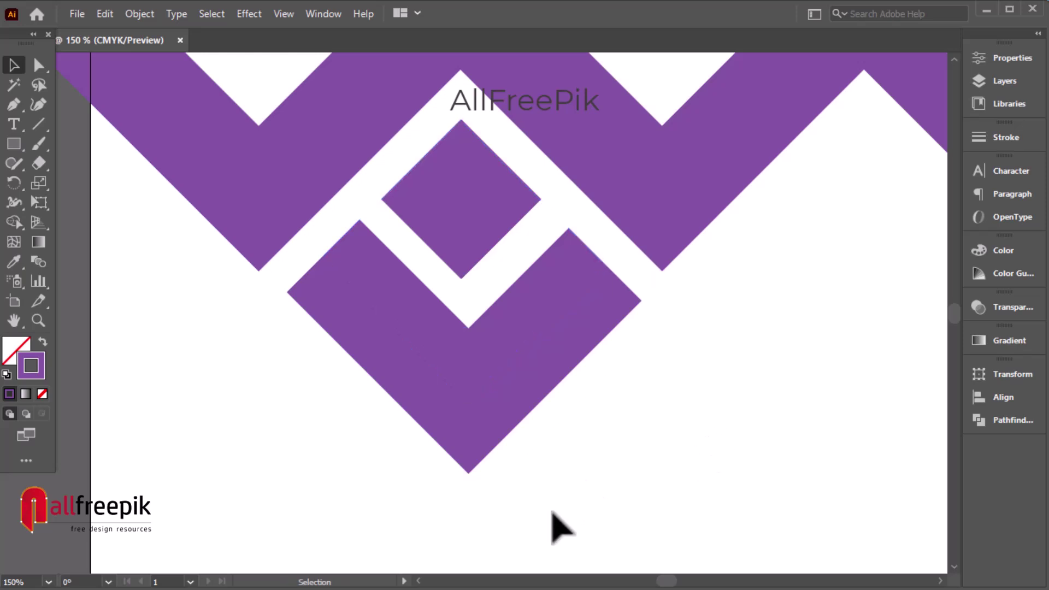
Try a copy of the motif to the right along the zigzag, then undo it.
mouse_move(541, 508)
left_mouse_down()
mouse_move(381, 208)
mouse_move(346, 412)
left_mouse_up()
left_click(598, 422, "ctrl+alt")
left_click(598, 422, "ctrl+alt")
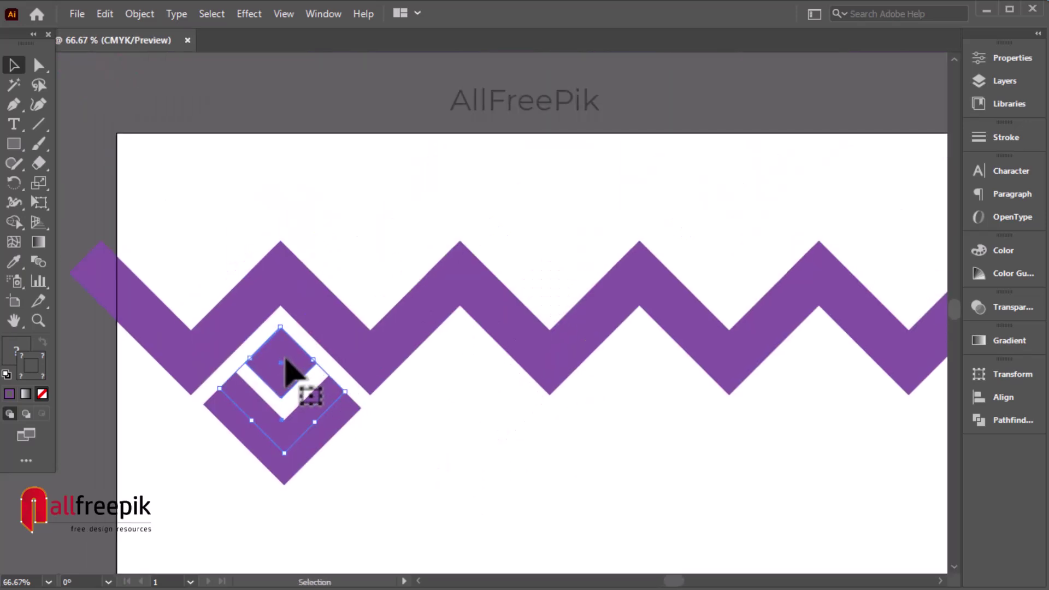
left_click_drag(295, 375, 464, 373)
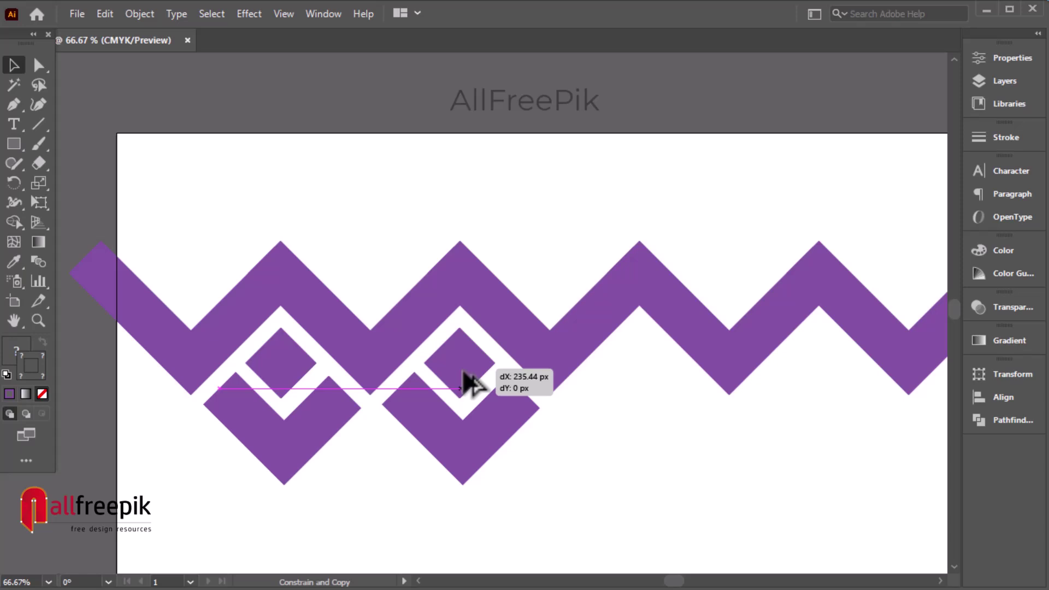
left_click_drag(463, 376, 465, 377)
left_click(660, 552)
key("ctrl+z")
left_click(660, 552)
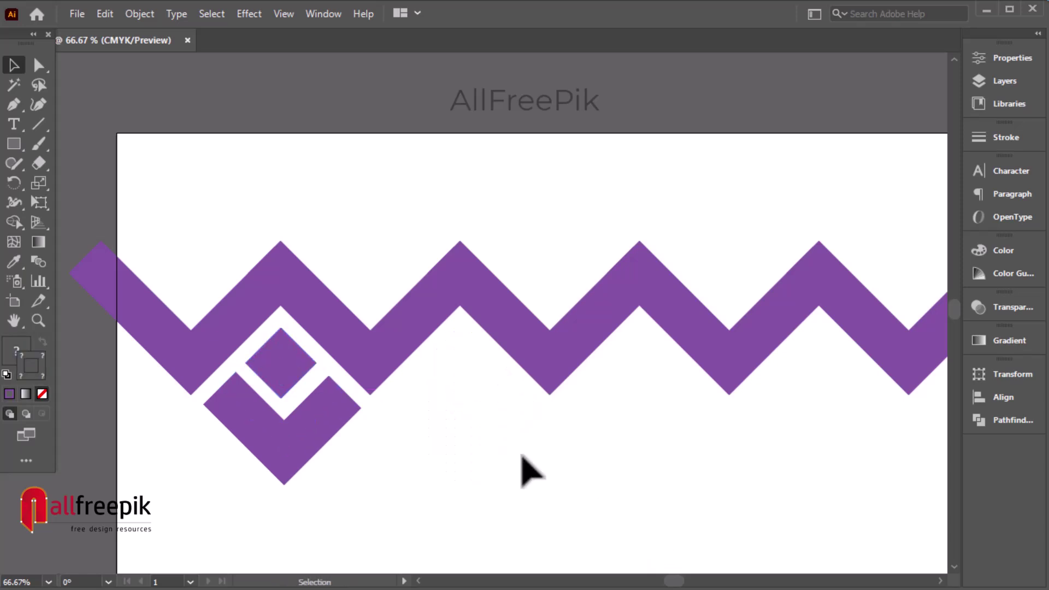
left_click(290, 367)
left_click(336, 387, "ctrl")
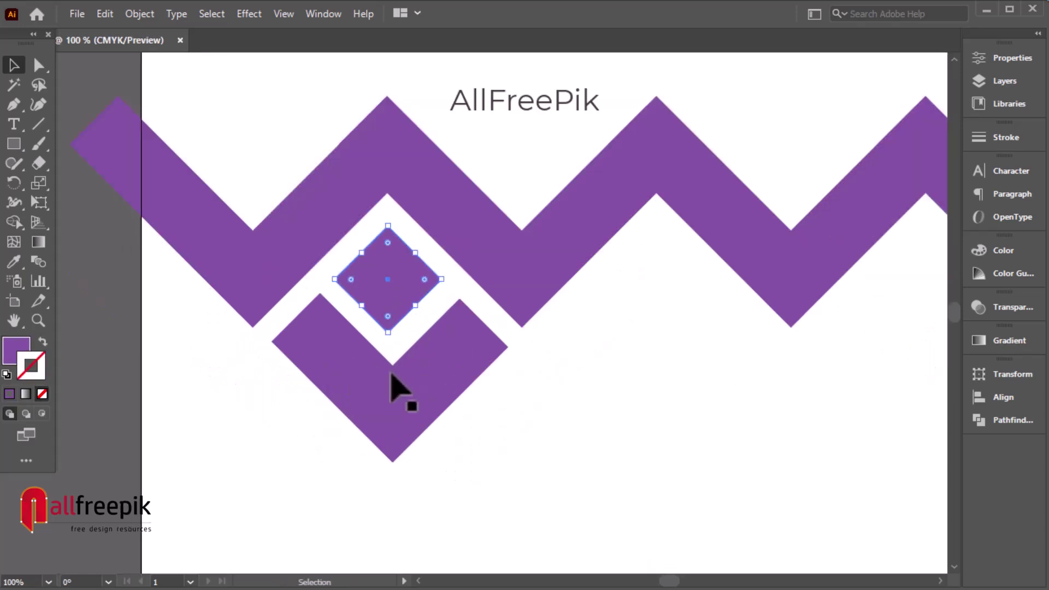
Extend the diamond's lower-right side toward the chevron at 200% zoom, then return to 100%.
left_click(397, 410, "shift")
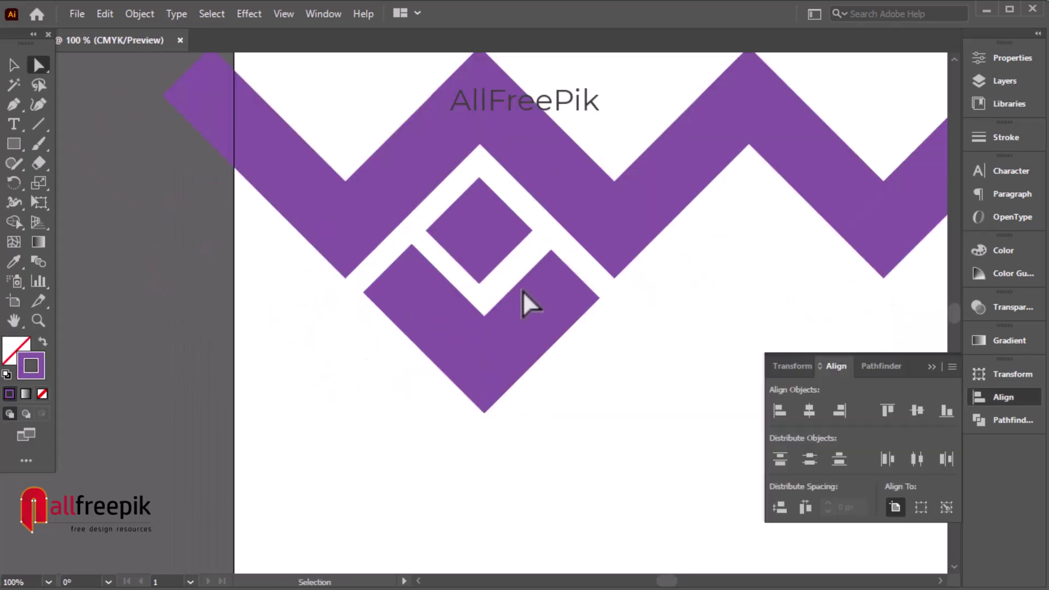
left_click(523, 291)
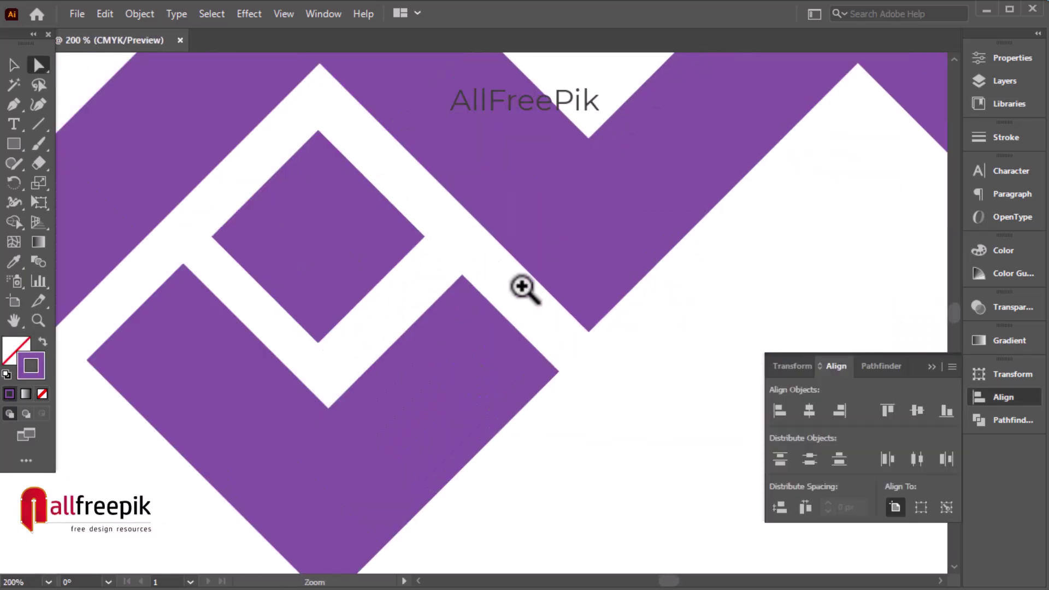
left_click_drag(386, 292, 396, 291)
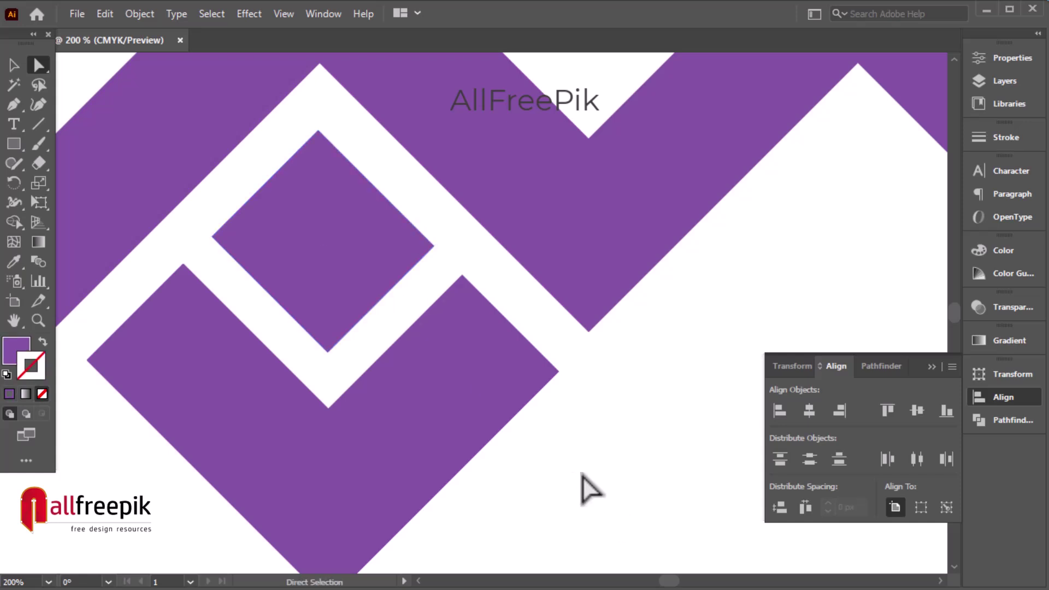
key("z")
left_click(601, 499, "alt")
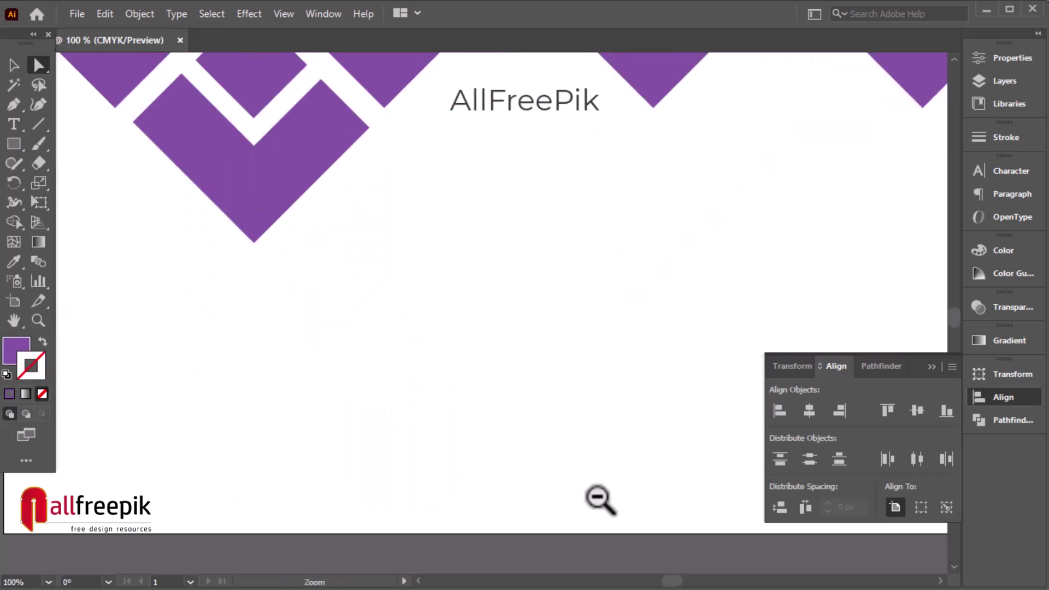
Copy the motif into the next zigzag valley and repeat it with Ctrl+D along the band.
left_click(11, 66)
left_click_drag(391, 338, 368, 431)
mouse_move(229, 428)
left_mouse_down()
mouse_move(236, 207)
mouse_move(244, 277)
left_mouse_up()
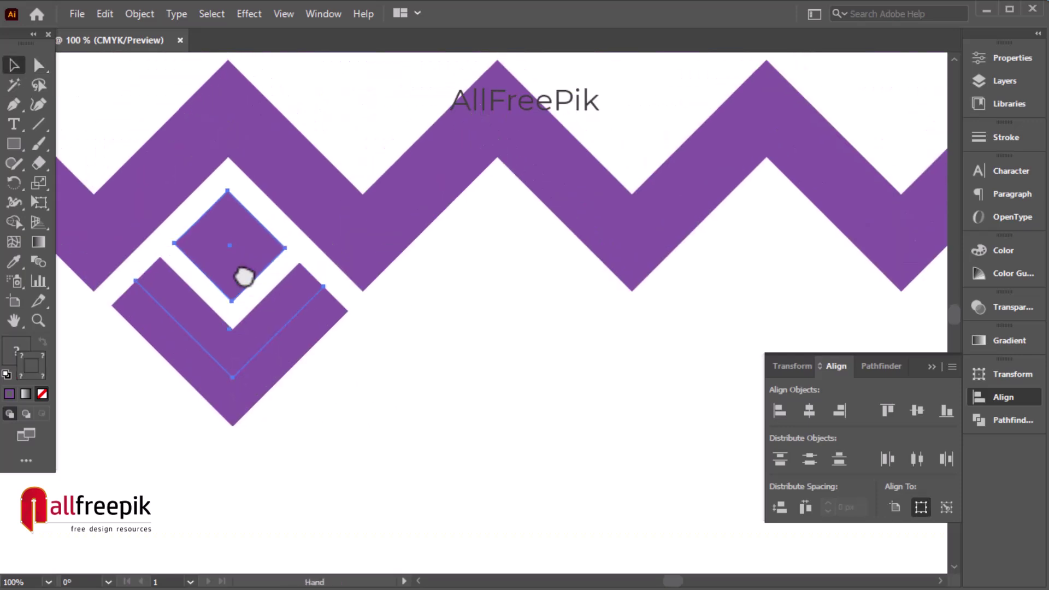
mouse_move(195, 480)
left_mouse_down()
mouse_move(252, 240)
mouse_move(503, 254)
left_mouse_up()
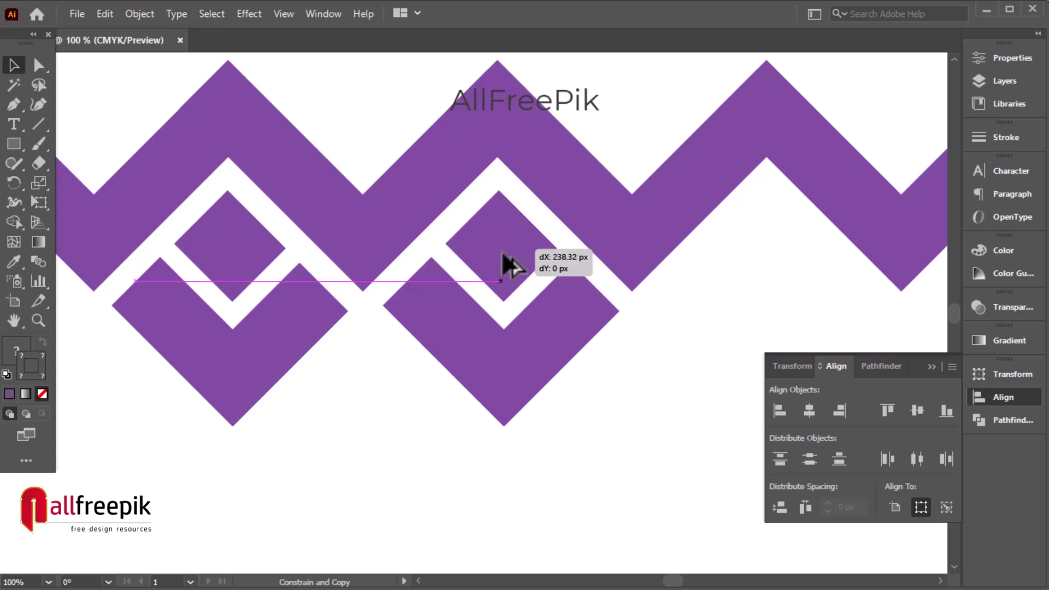
left_click_drag(502, 253, 502, 252)
left_click_drag(679, 398, 525, 379)
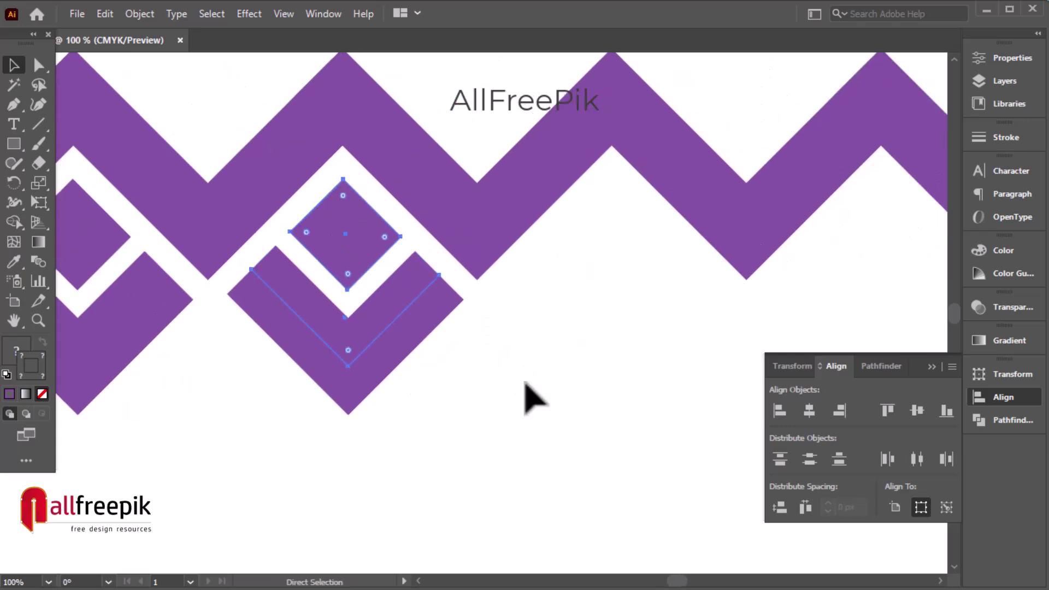
key("ctrl+d")
key("ctrl+d")
left_click_drag(426, 403, 52, 366)
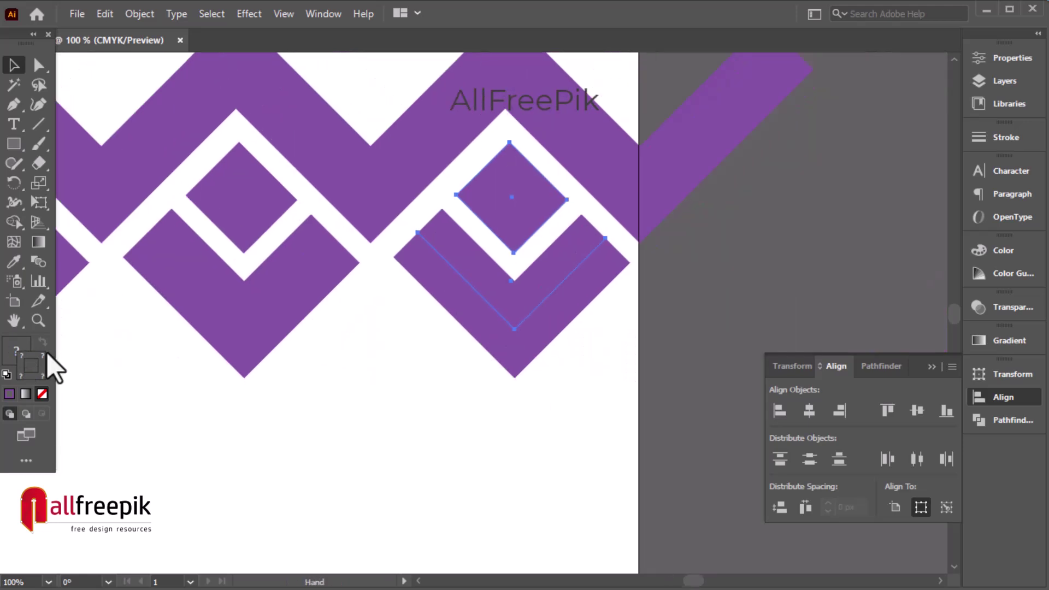
key("a")
key("ctrl+d")
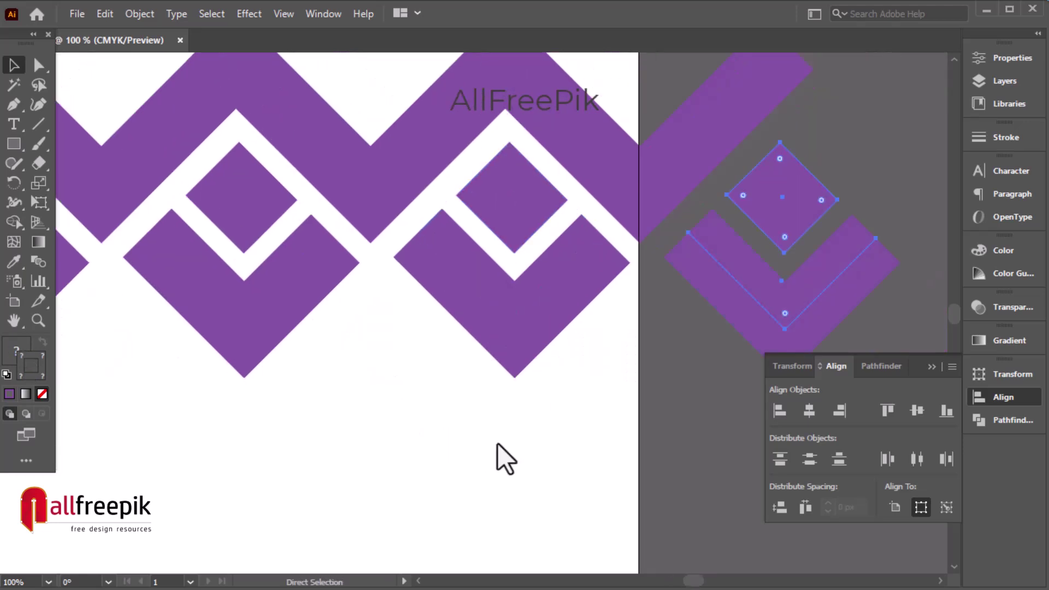
Dismiss a save dialog and zoom out to view the whole motif row.
key("ctrl+s")
left_click(496, 440)
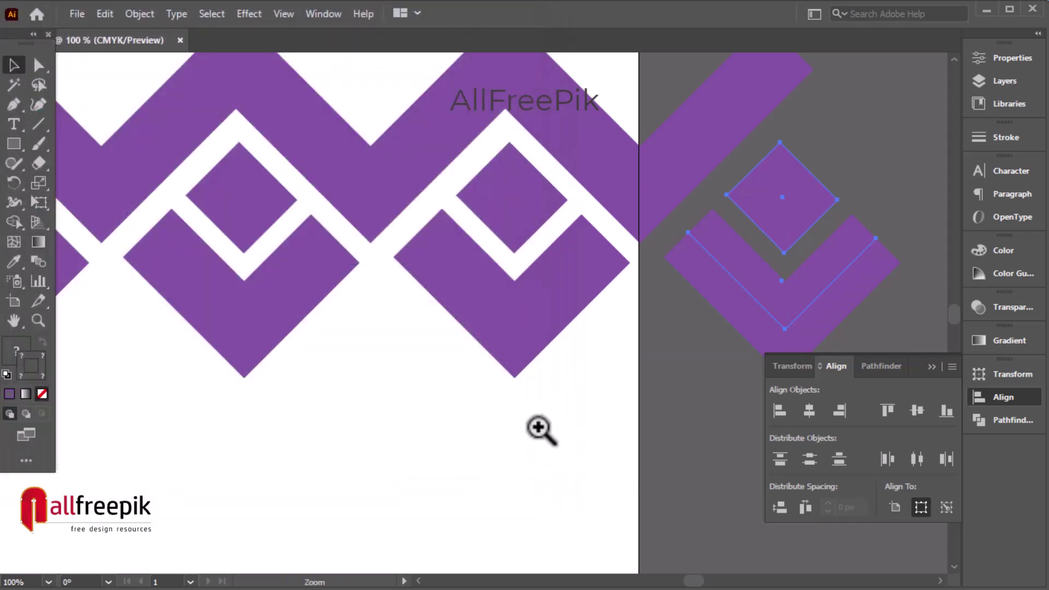
left_click(539, 429, "alt")
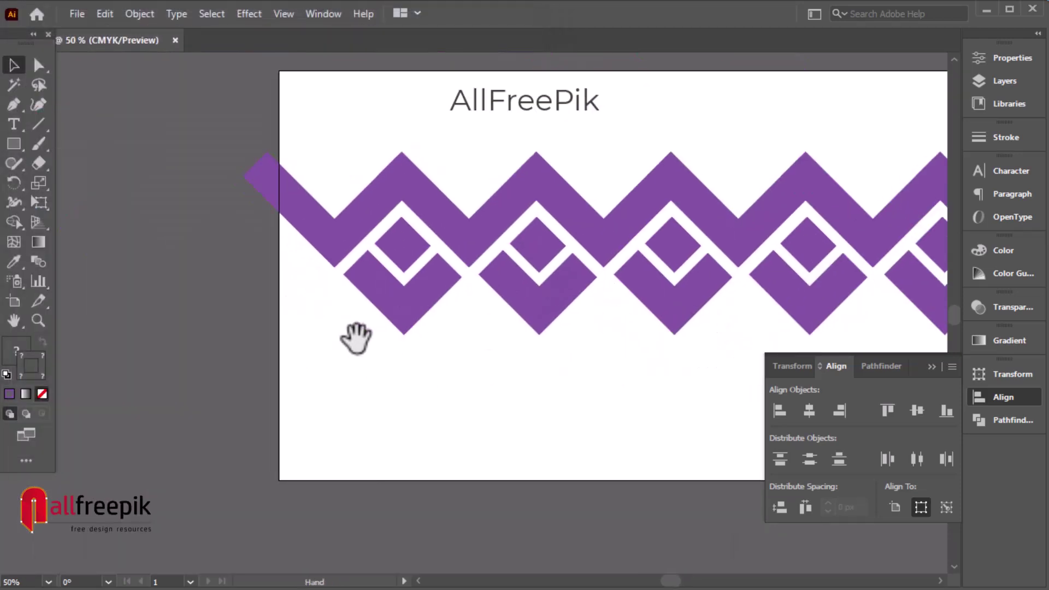
left_click(386, 370)
Add one motif copy past the artboard's left edge.
left_click(429, 268)
left_click(375, 225, "ctrl")
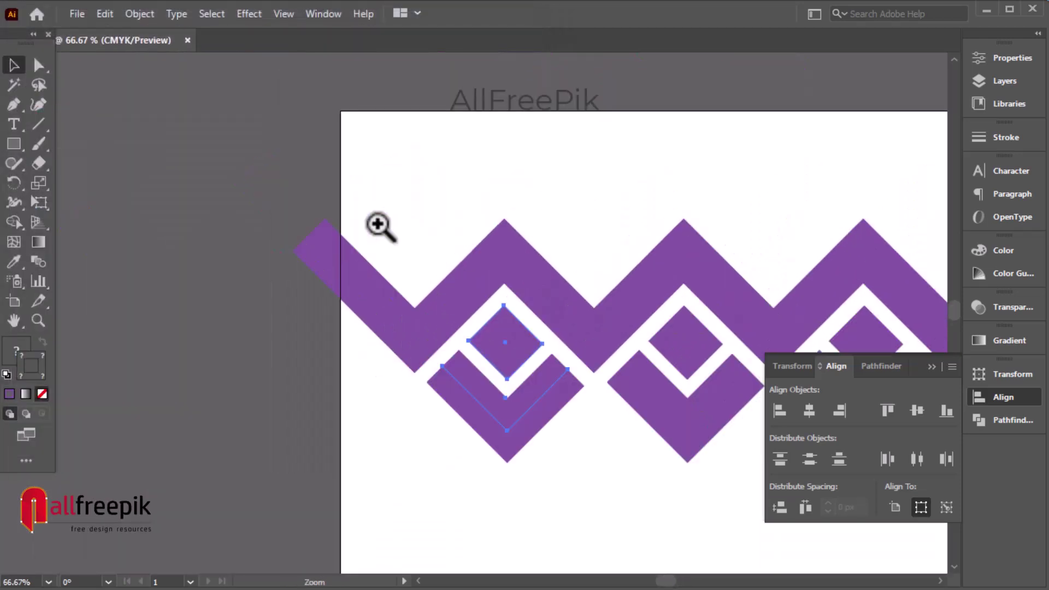
left_click_drag(508, 367, 324, 359)
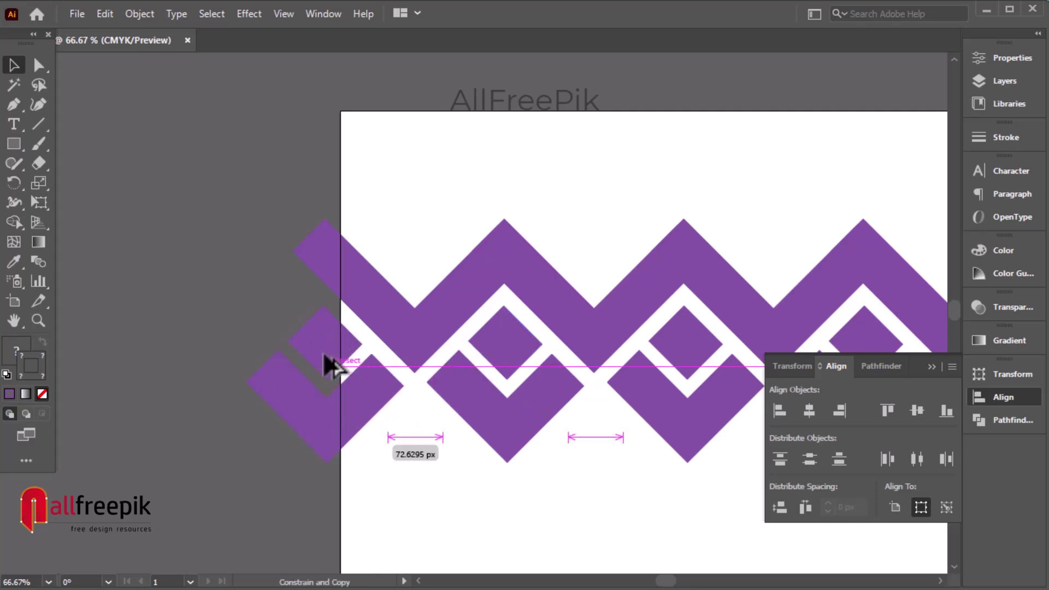
left_click_drag(327, 365, 327, 361)
key("ctrl+minus")
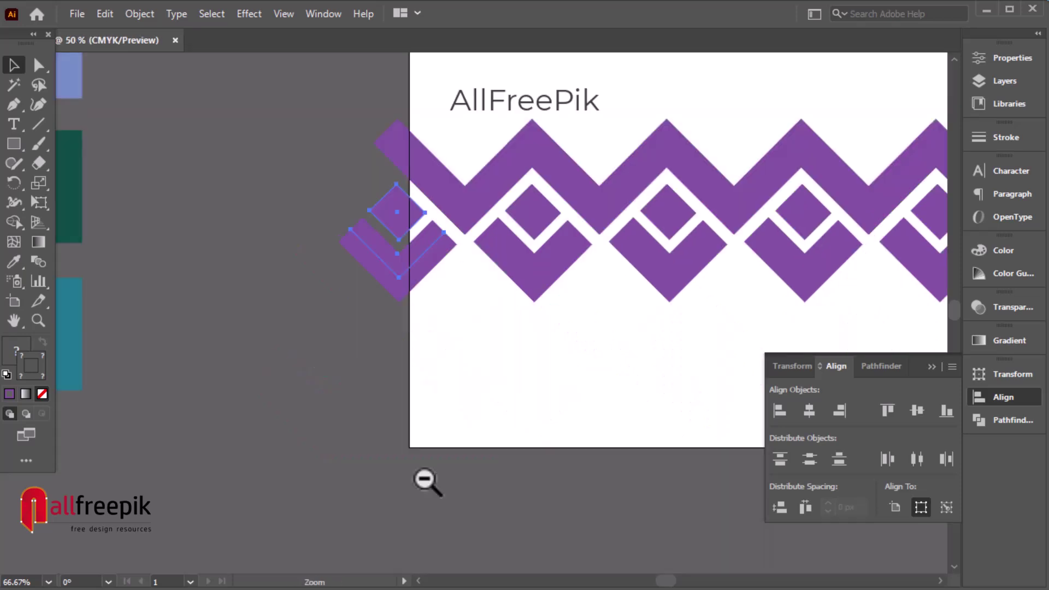
key("ctrl+minus")
left_click_drag(553, 340, 268, 204)
left_click(101, 206)
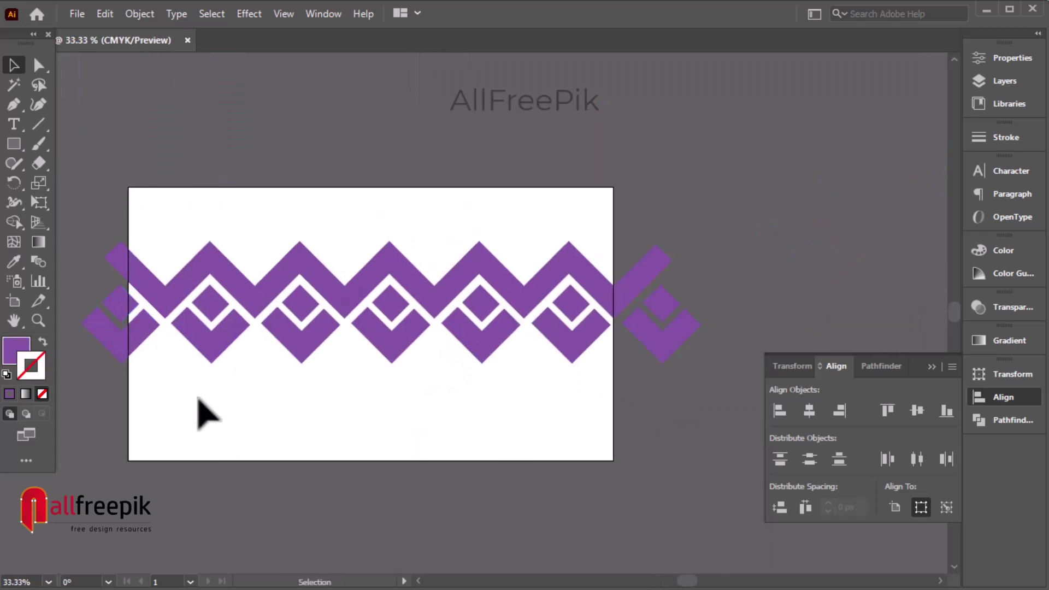
Select all the zigzag and motif artwork and apply Object > Path > Outline Stroke.
left_click_drag(117, 392, 694, 355)
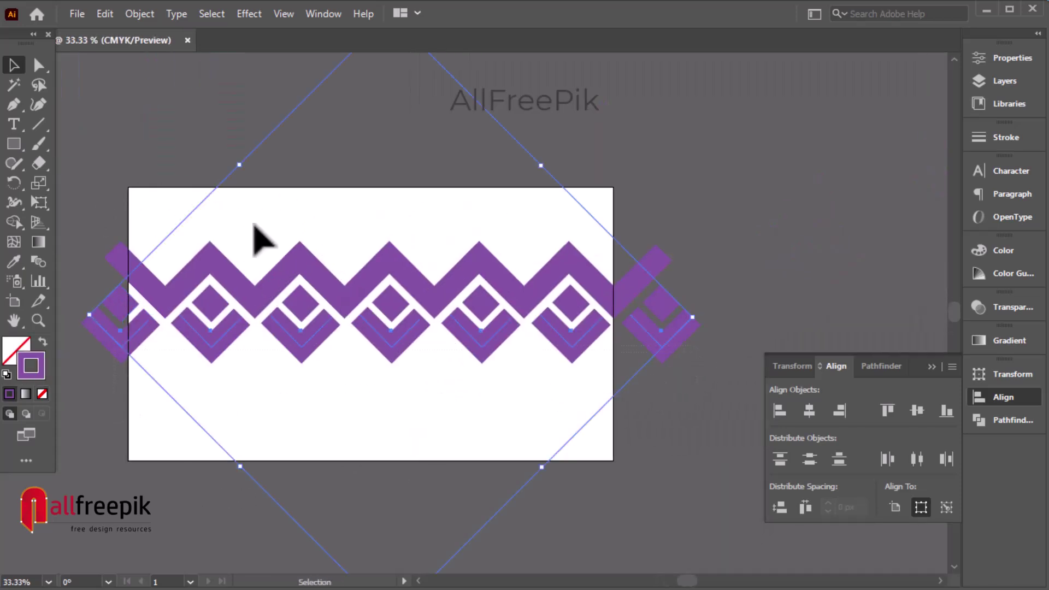
left_click_drag(155, 281, 412, 296)
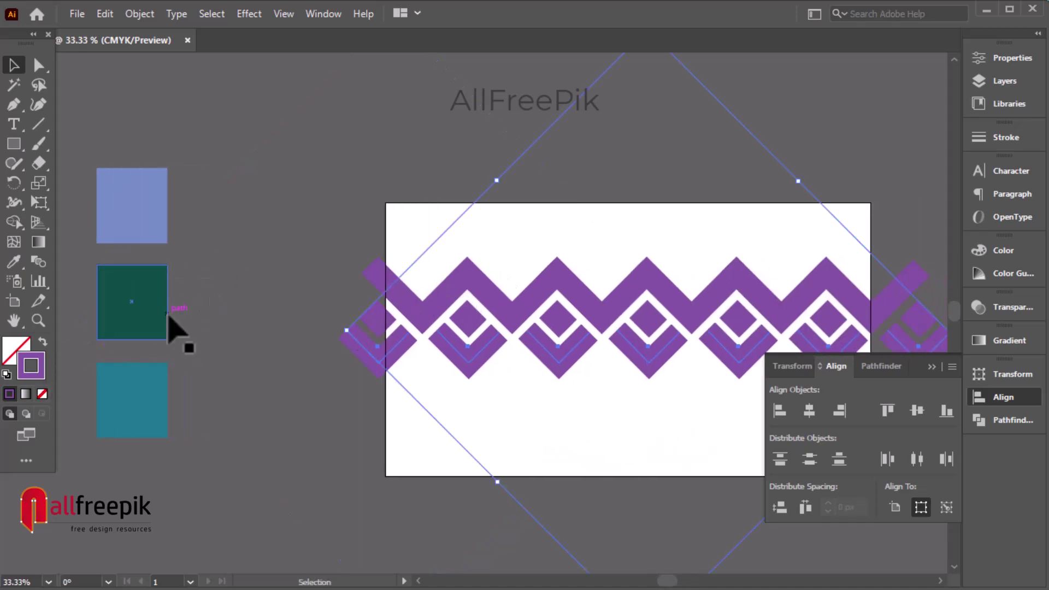
left_click(312, 210)
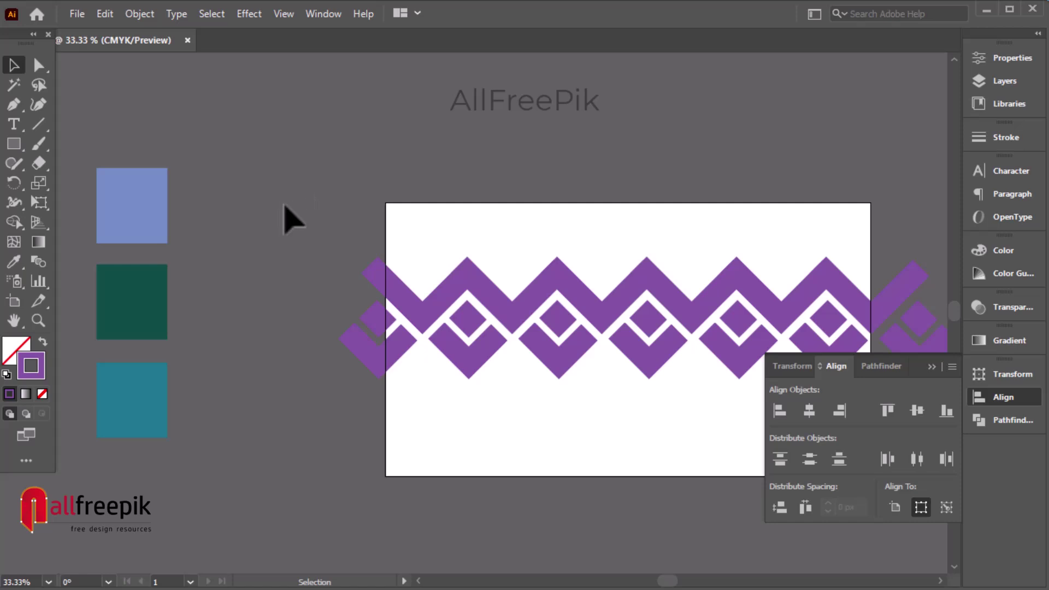
left_click_drag(293, 218, 234, 185)
key("ctrl+a")
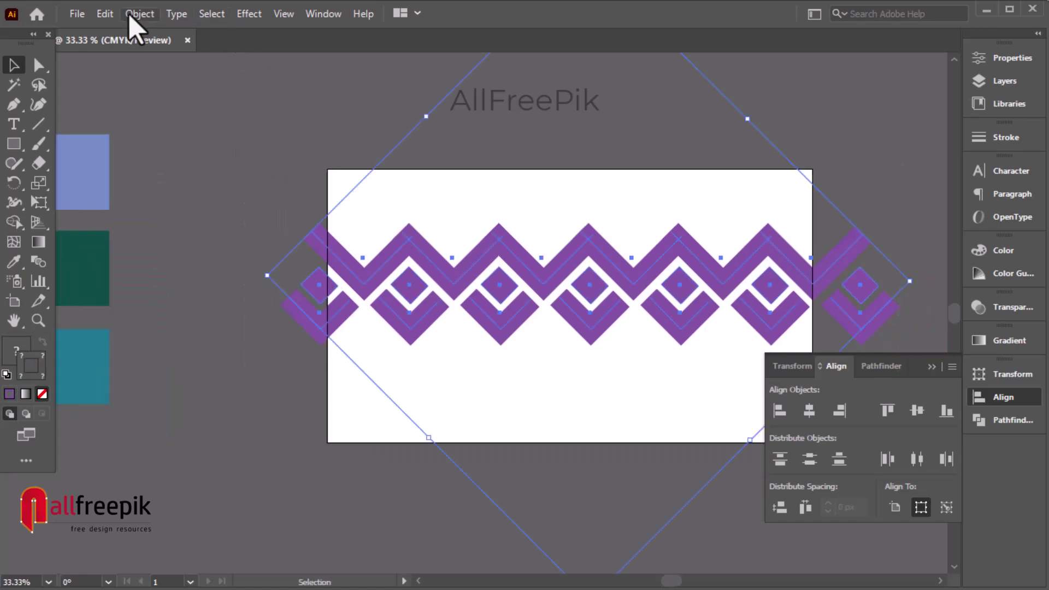
left_click(137, 13)
mouse_move(201, 405)
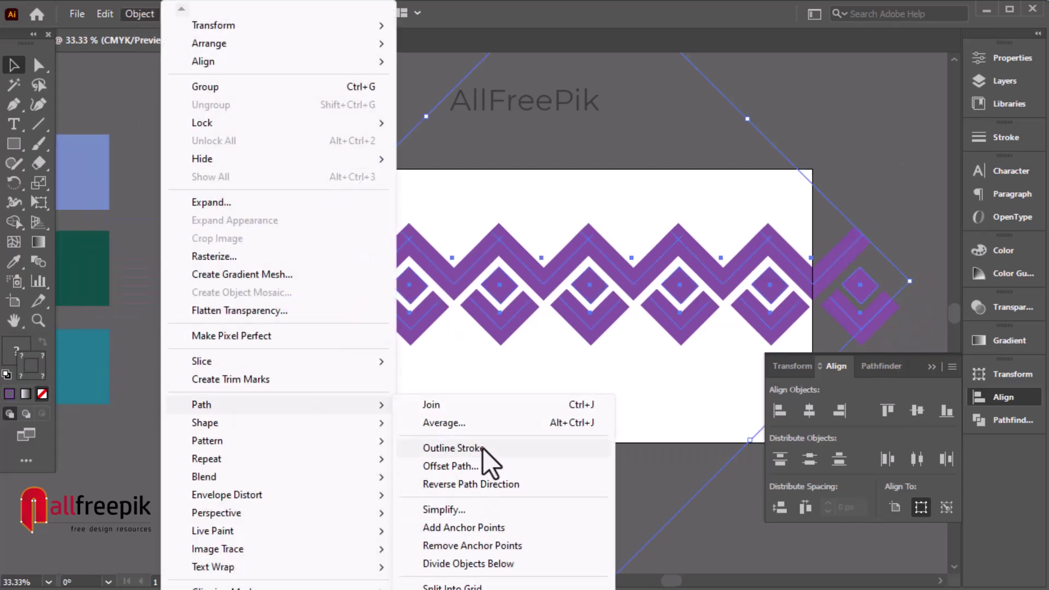
left_click(482, 448)
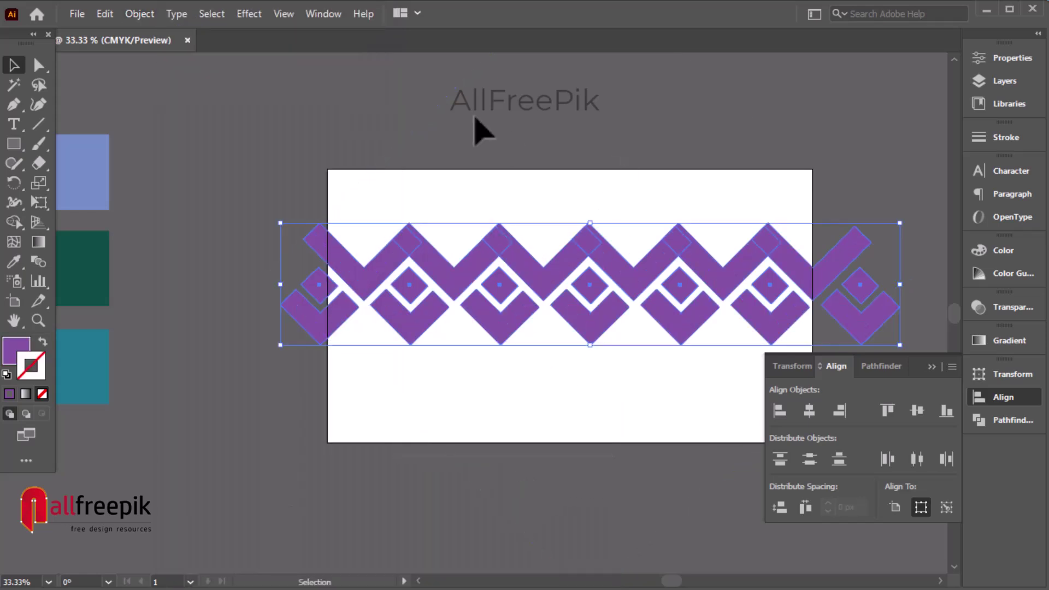
left_click(338, 418)
Fill the bottom chevron row with the light periwinkle blue swatch using the Eyedropper.
left_click(895, 315)
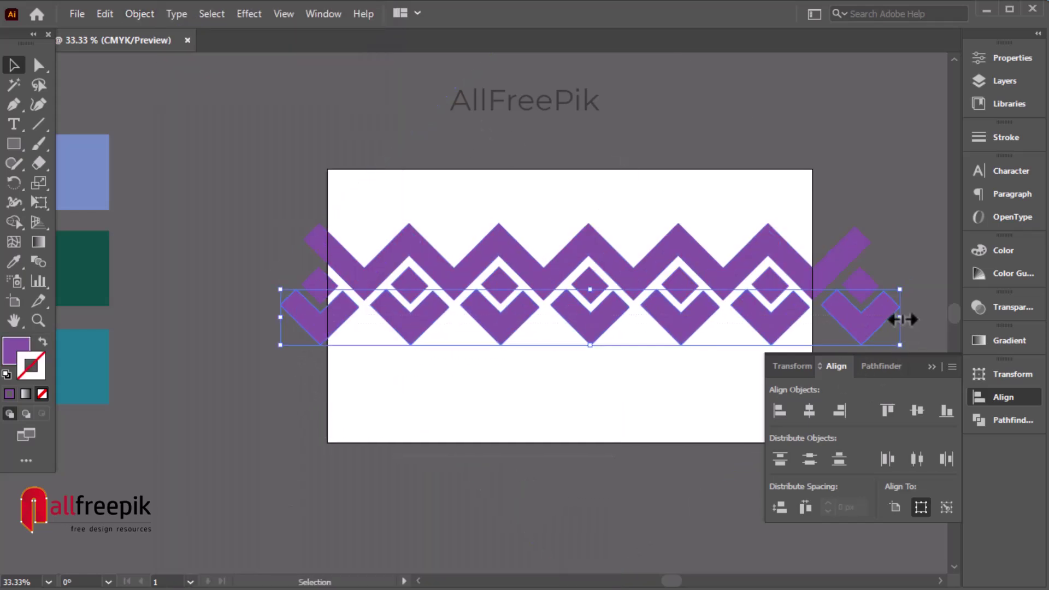
left_click(15, 263)
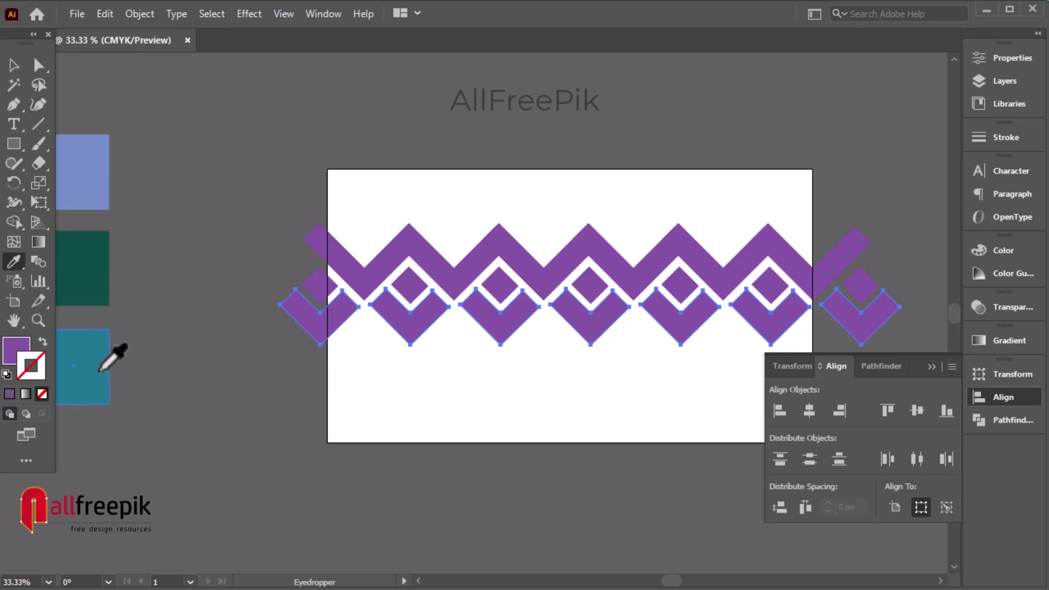
left_click(94, 174)
left_click(14, 65)
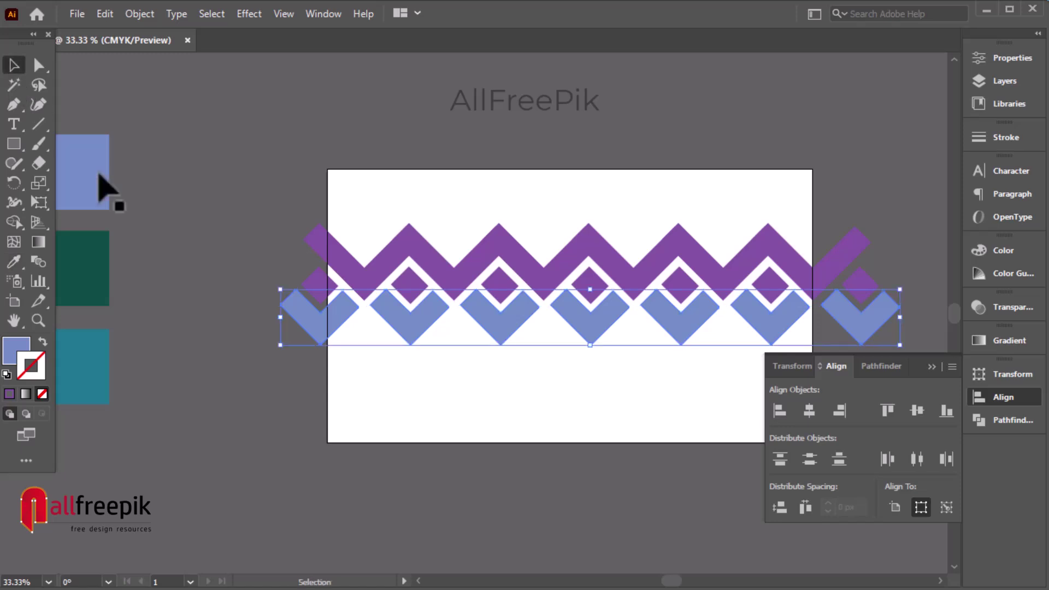
Select the seven small purple diamonds and recolour them light periwinkle blue.
left_click(175, 240)
left_click(319, 285)
left_click(409, 284, "shift")
left_click(499, 284, "shift")
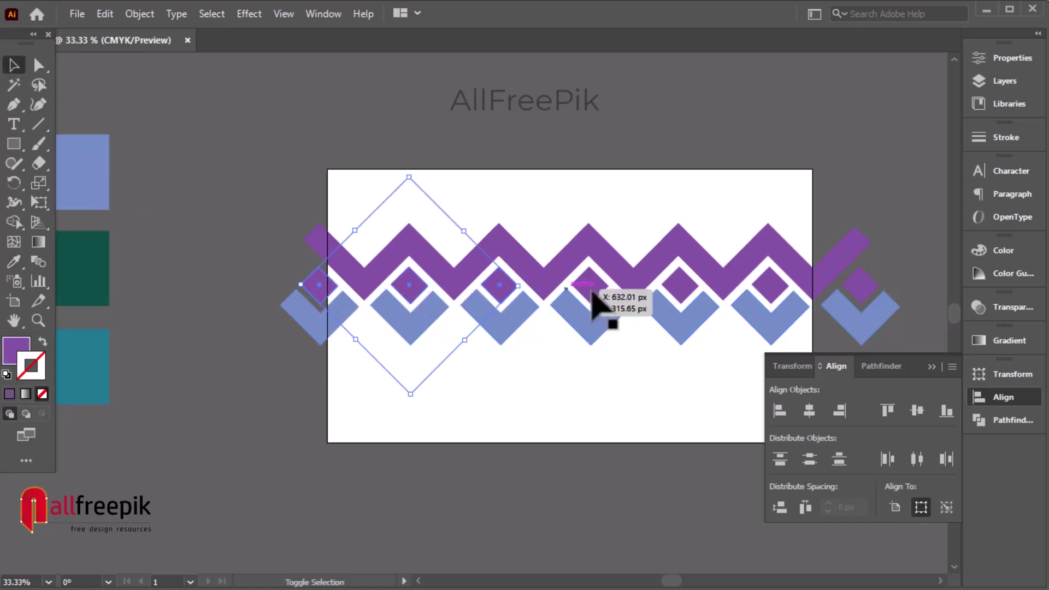
left_click(595, 289, "shift")
left_click(677, 289, "shift")
left_click(770, 289, "shift")
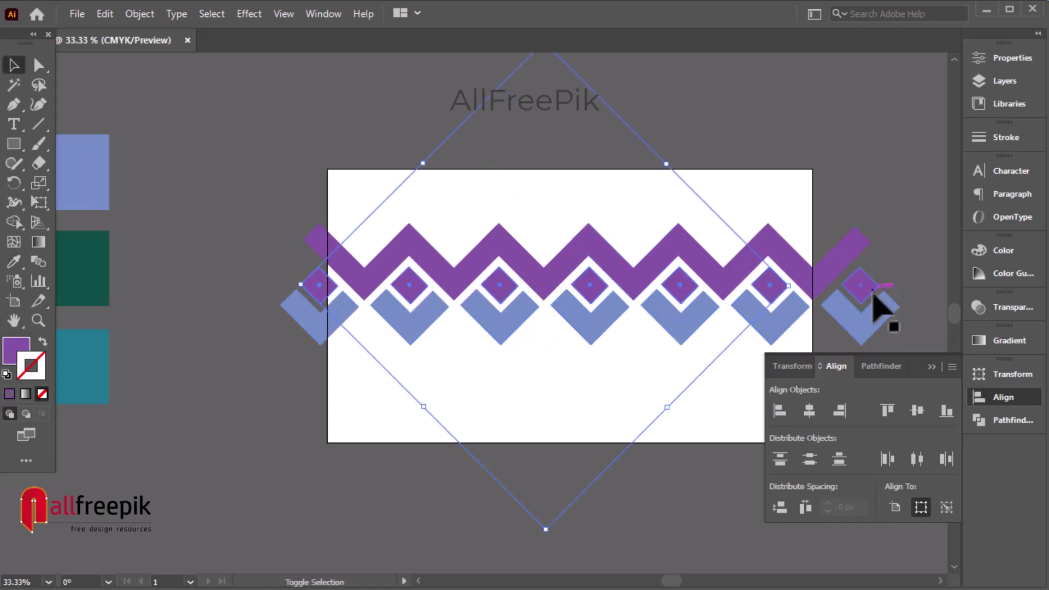
left_click(869, 290, "shift")
left_click(14, 262)
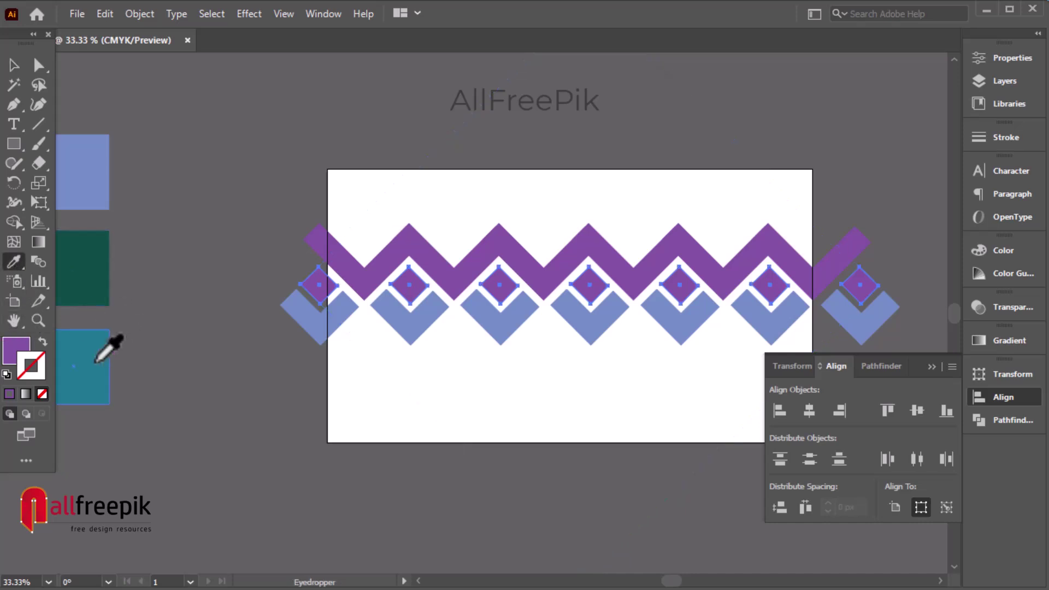
left_click(92, 187)
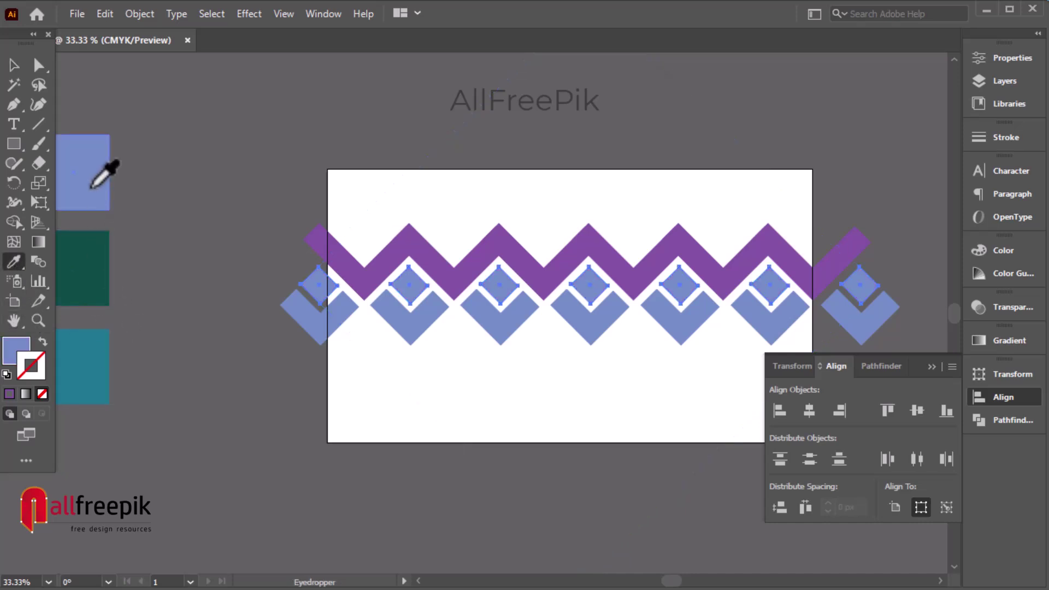
left_click(13, 85)
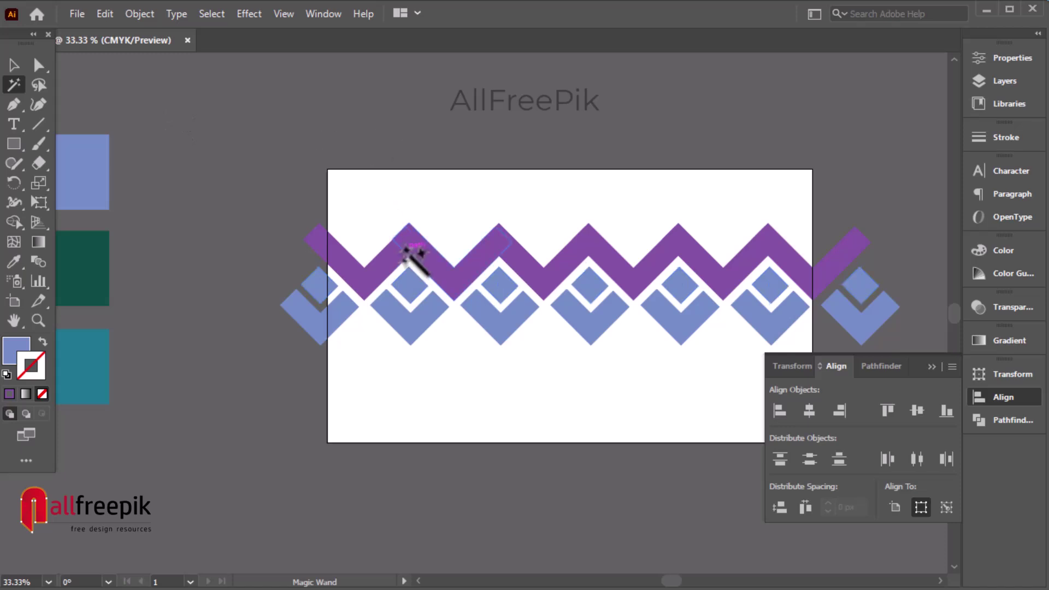
left_click(363, 205)
Make the zigzag teal, undoing a dark green attempt, then drag a copy of the pattern upward.
left_click(13, 65)
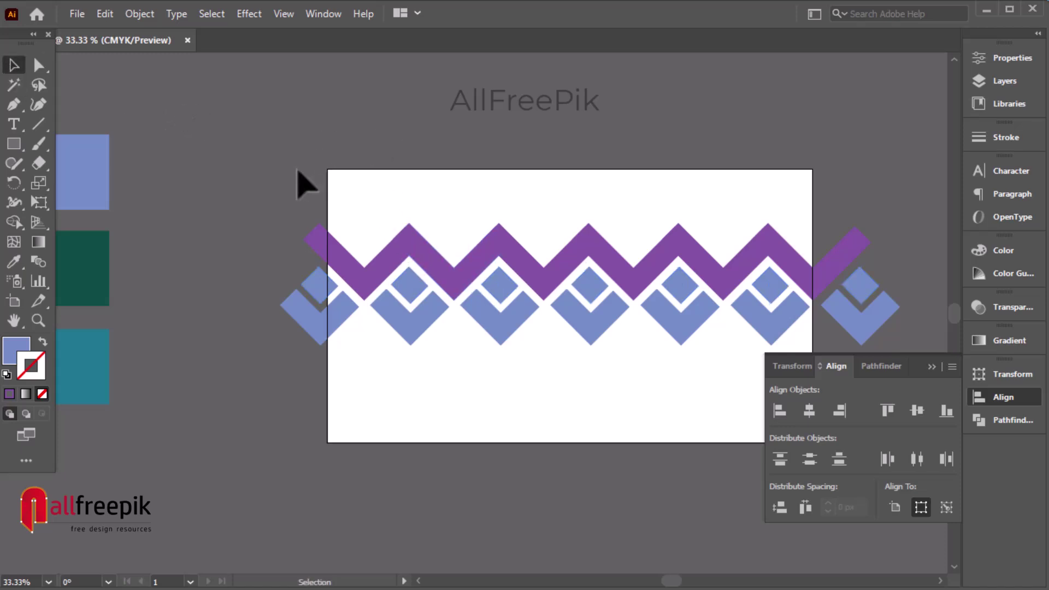
left_click(867, 243)
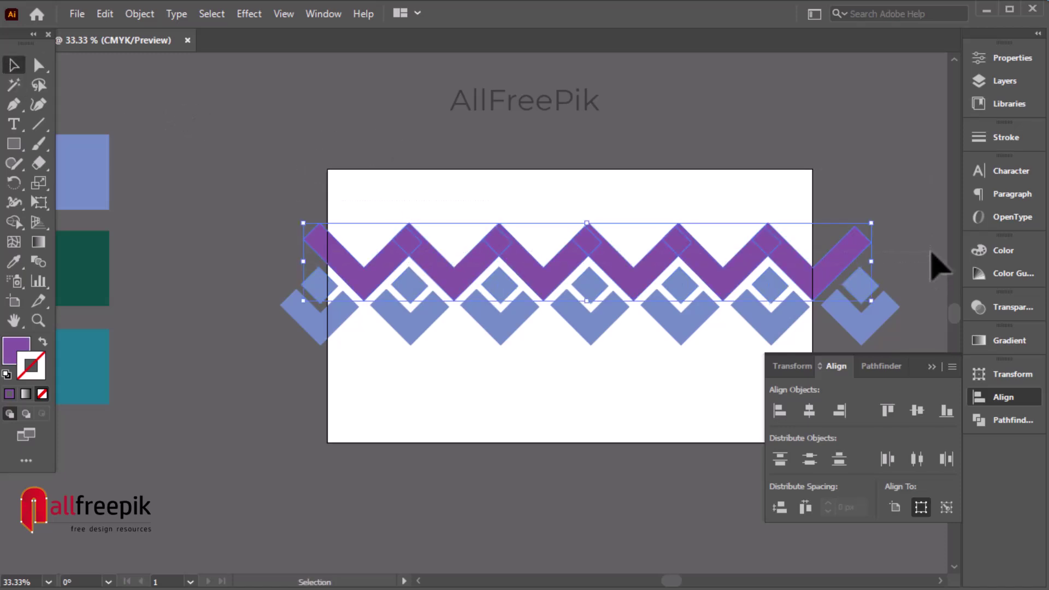
left_click(14, 263)
left_click(82, 270)
left_click(15, 70)
left_click(369, 109)
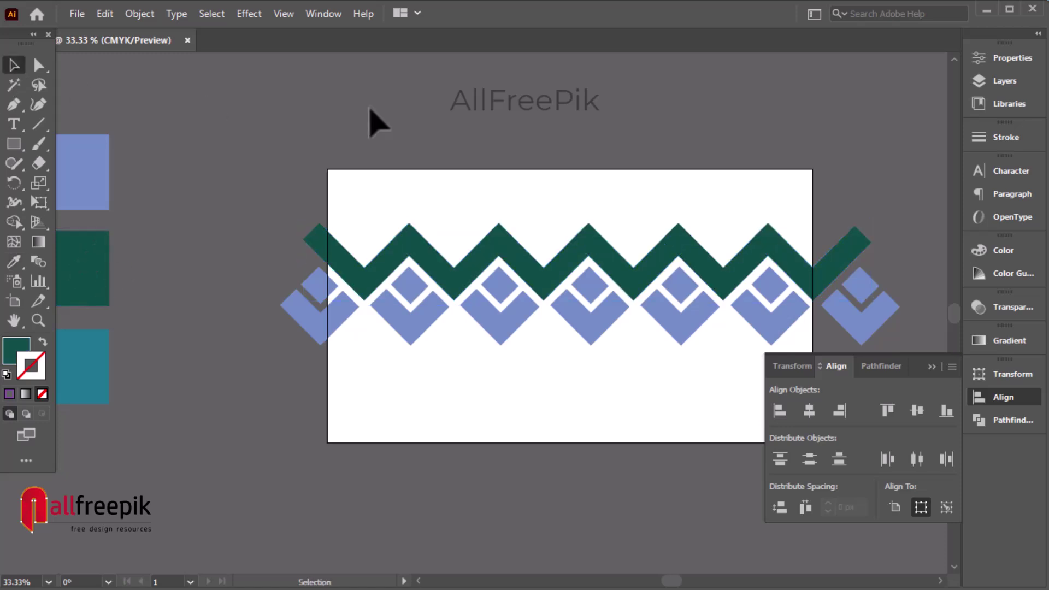
key("ctrl+z")
key("ctrl+z")
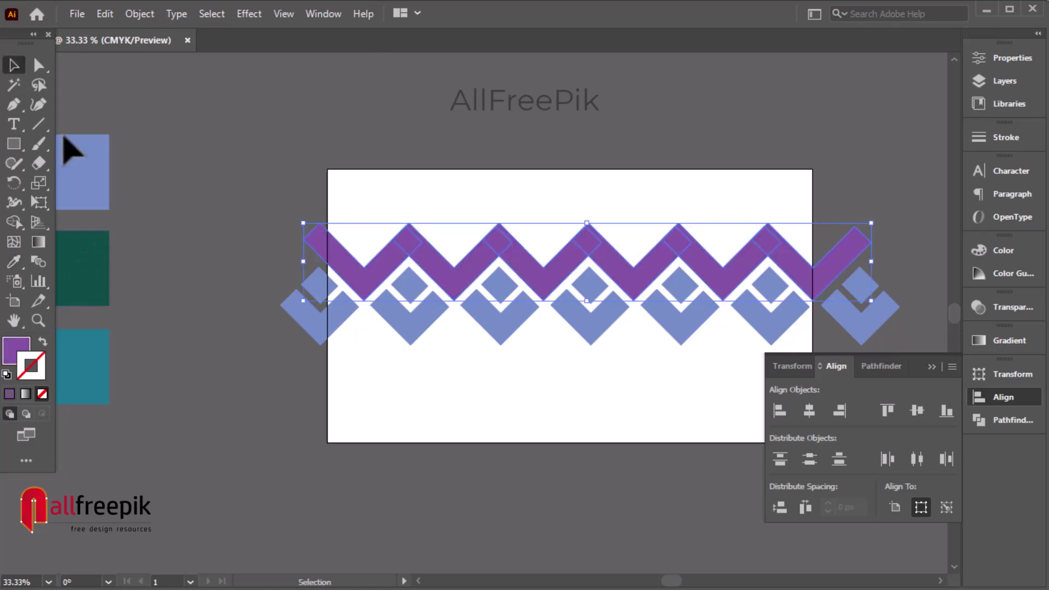
left_click(14, 262)
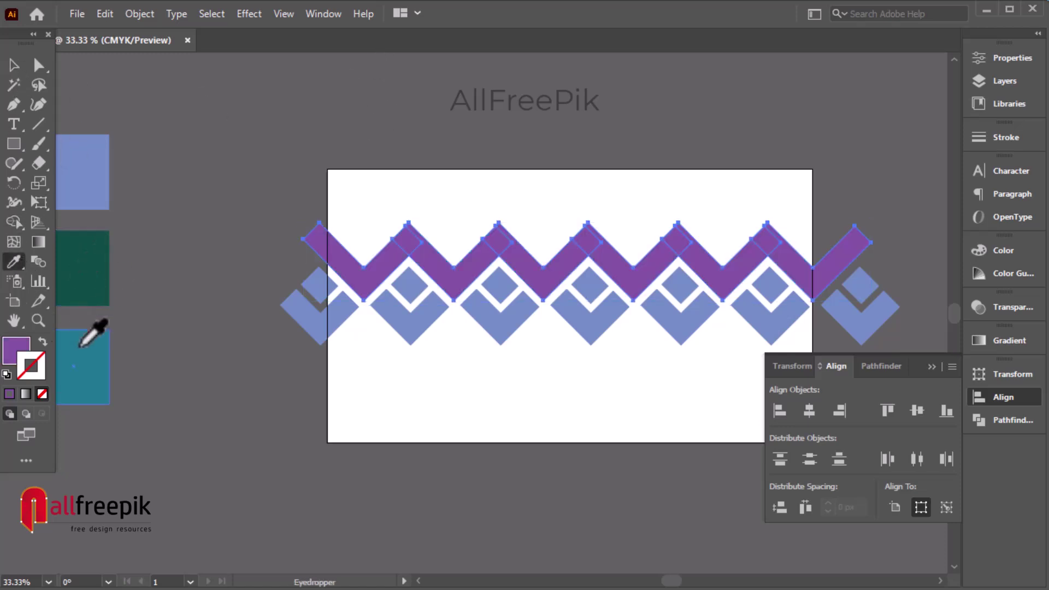
left_click(14, 65)
left_click_drag(269, 192, 917, 352)
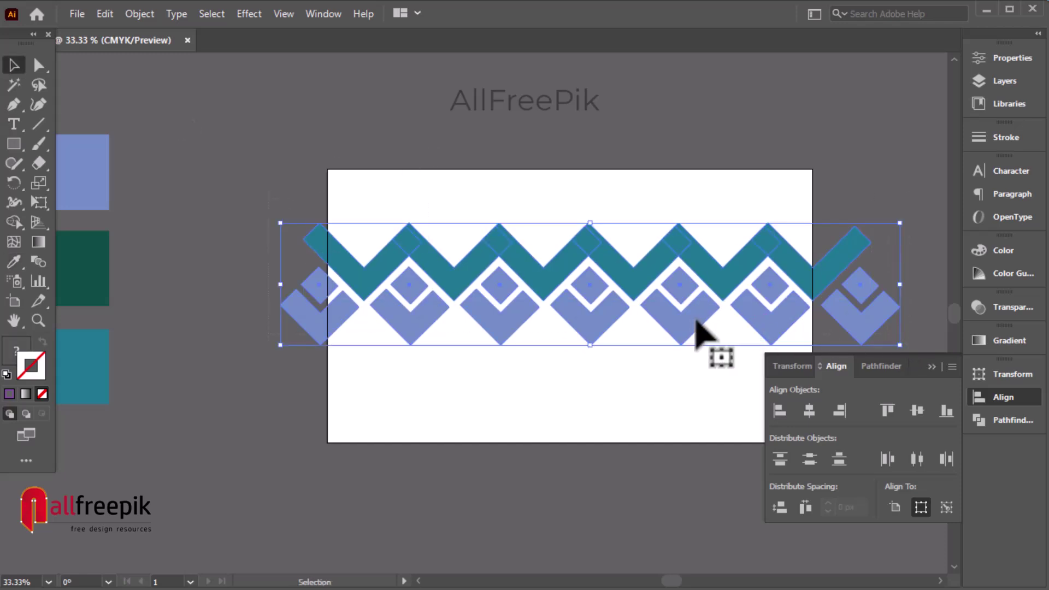
mouse_move(690, 326)
left_mouse_down()
mouse_move(707, 235)
mouse_move(696, 226)
left_mouse_up()
Nudge the copied row three steps left, three down and one right so the rows interlock.
key("Left")
key("Left")
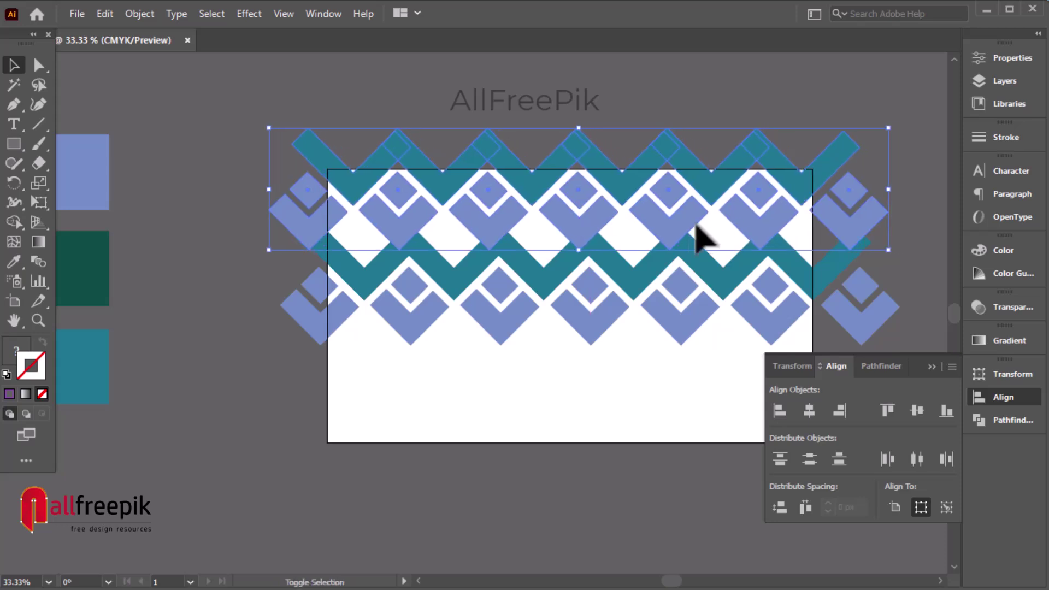
key("Left")
key("Left")
key("Left")
key("Left")
key("Left")
key("Left")
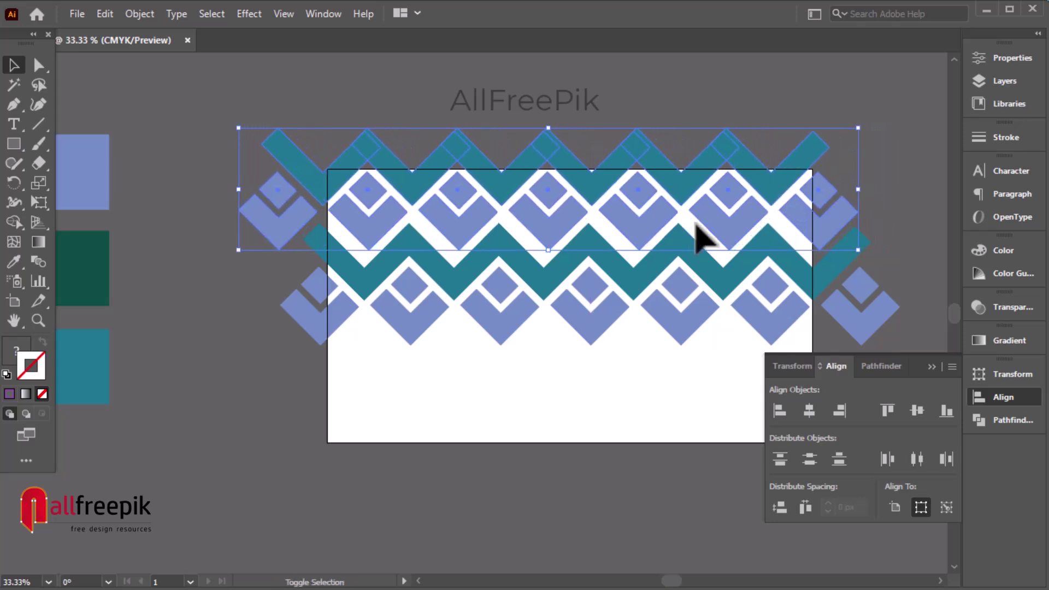
key("Left")
key("Left")
key("Left")
key("Left")
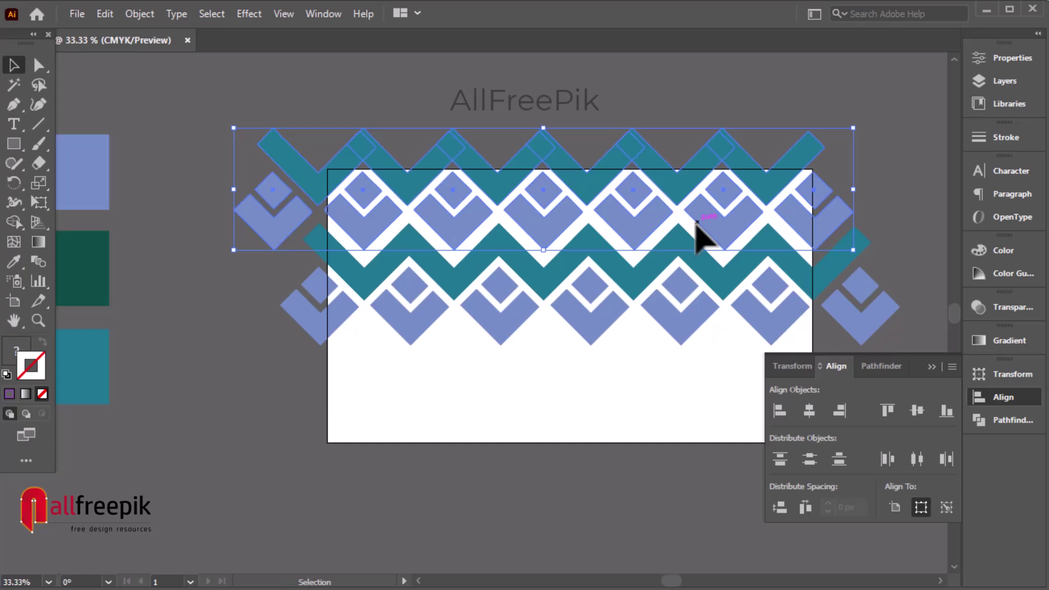
key("Down")
key("Down")
key("Down")
key("Down")
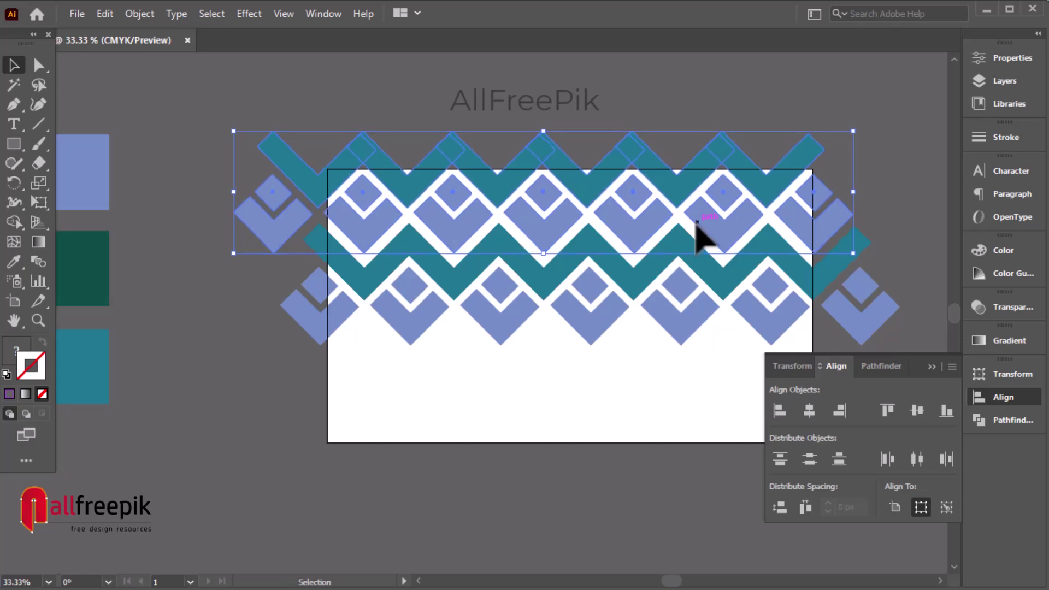
key("Down")
key("Down")
key("Down")
key("Down")
key("Down")
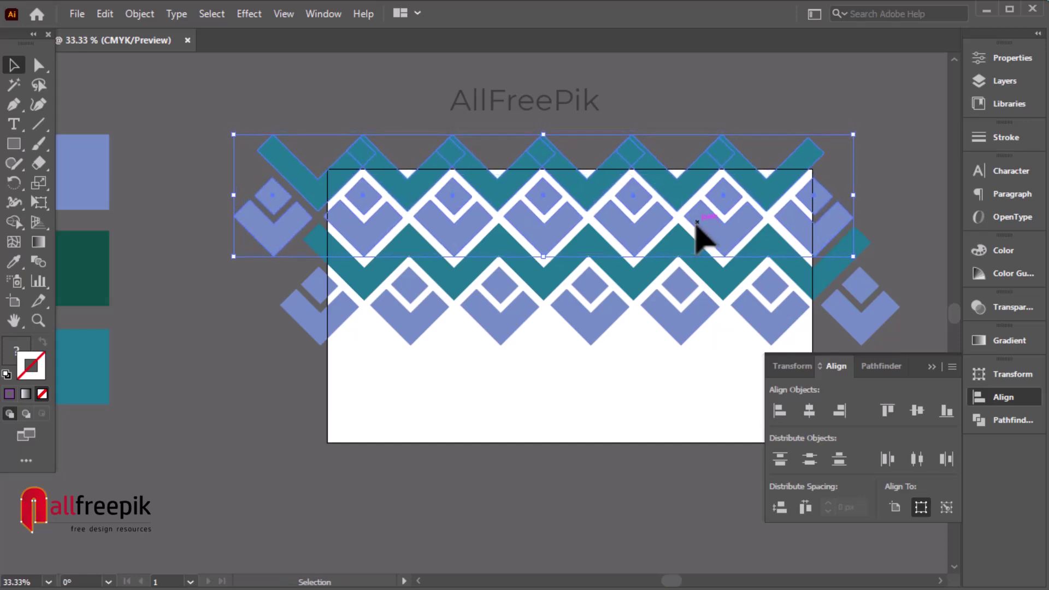
key("Down")
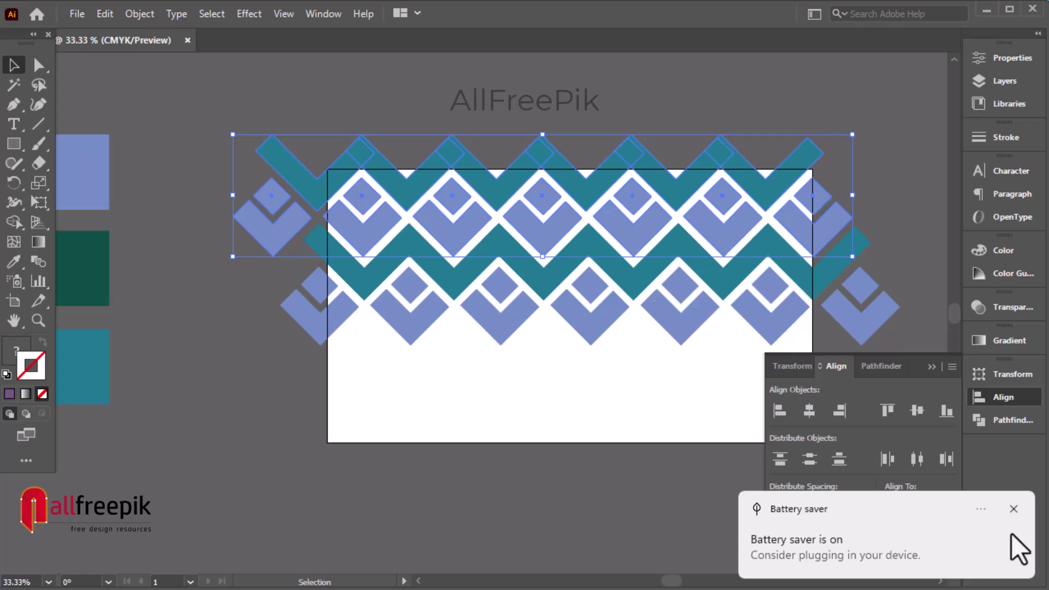
left_click(1013, 508)
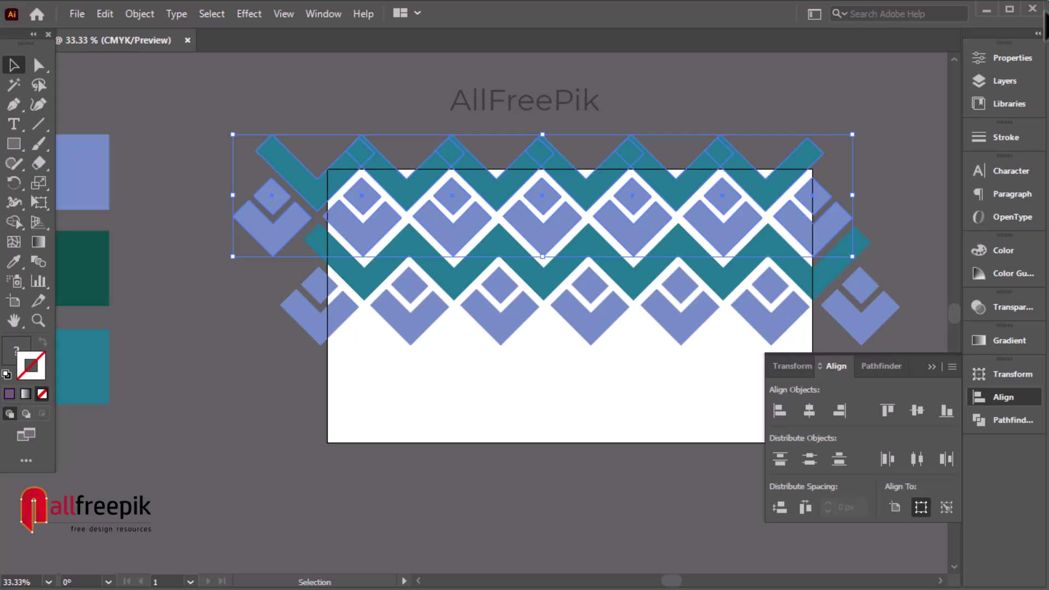
key("Right")
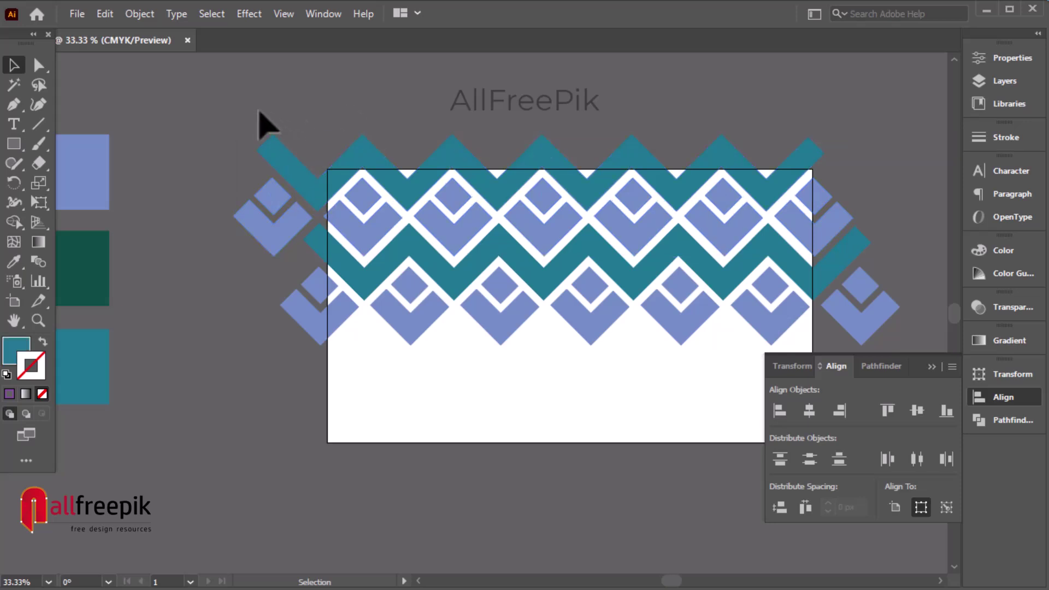
Select both pattern rows and drag them down over the artboard, fine-tuning their position.
left_click_drag(262, 122, 923, 366)
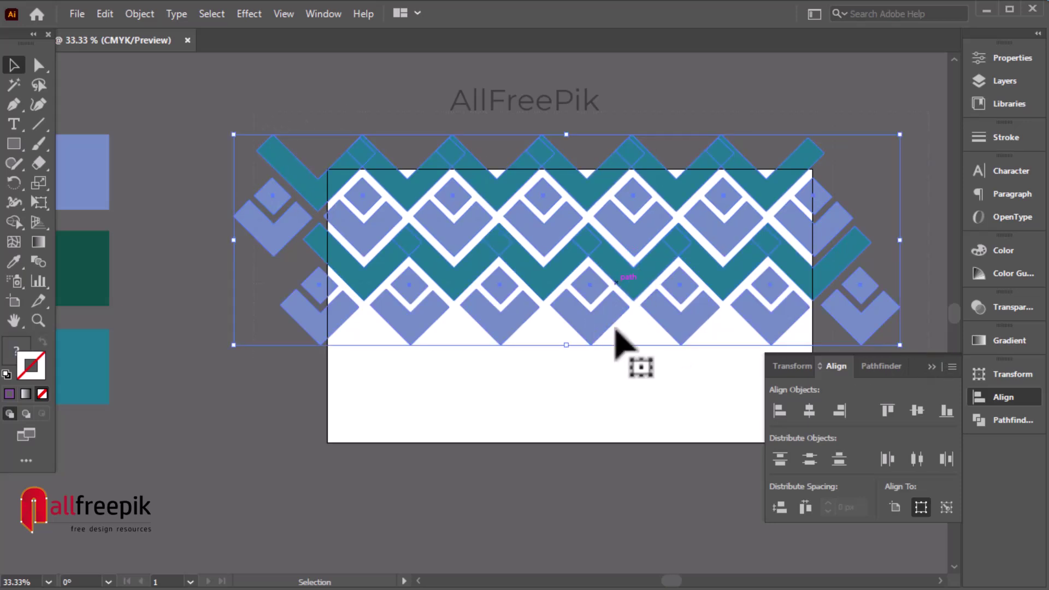
scroll(604, 257, "up", 1)
left_click_drag(627, 269, 624, 376)
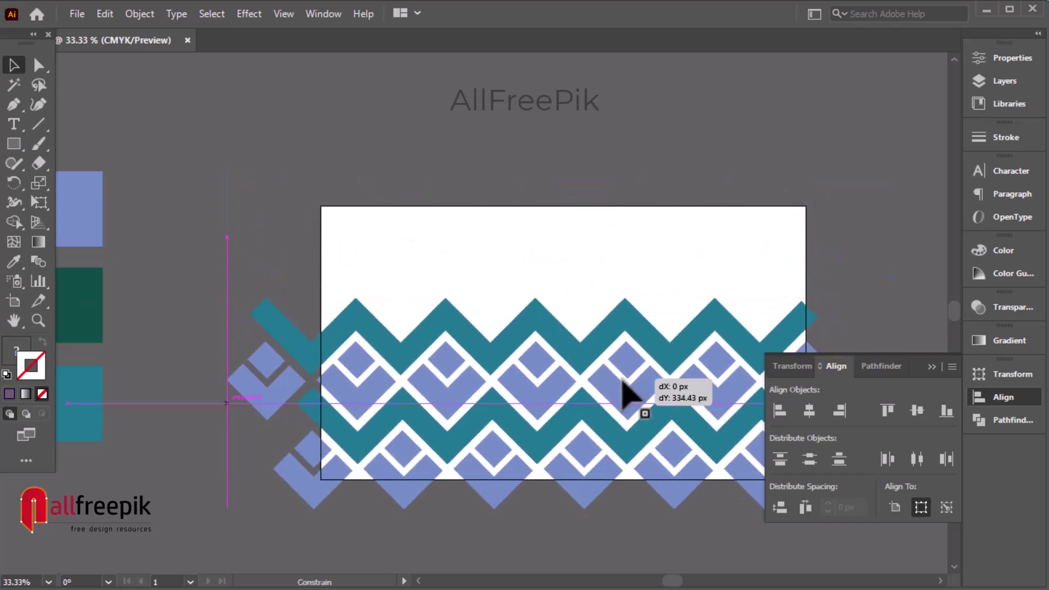
left_click_drag(624, 376, 624, 219)
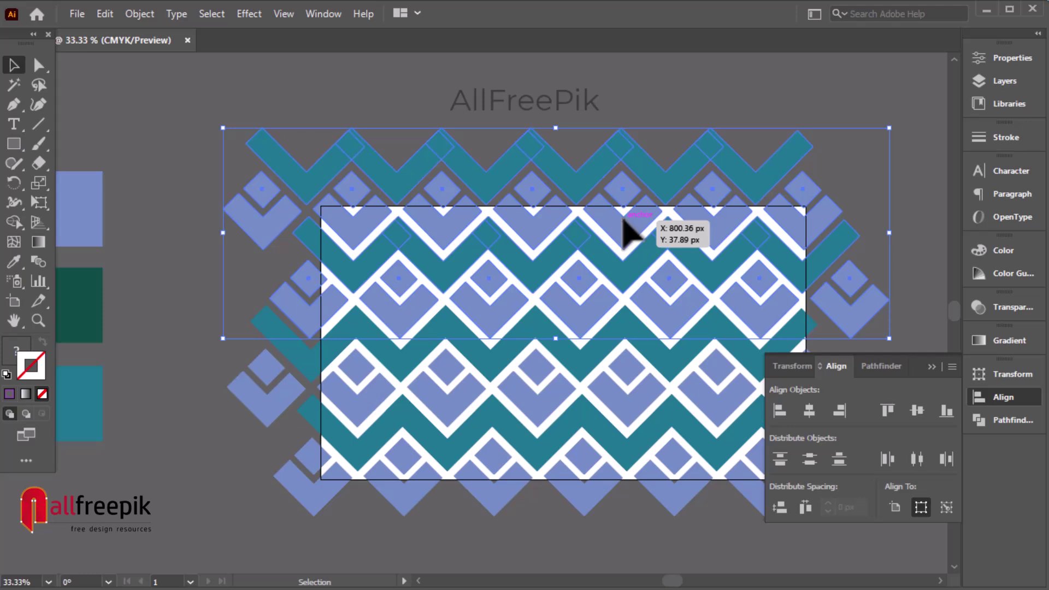
left_click(777, 123)
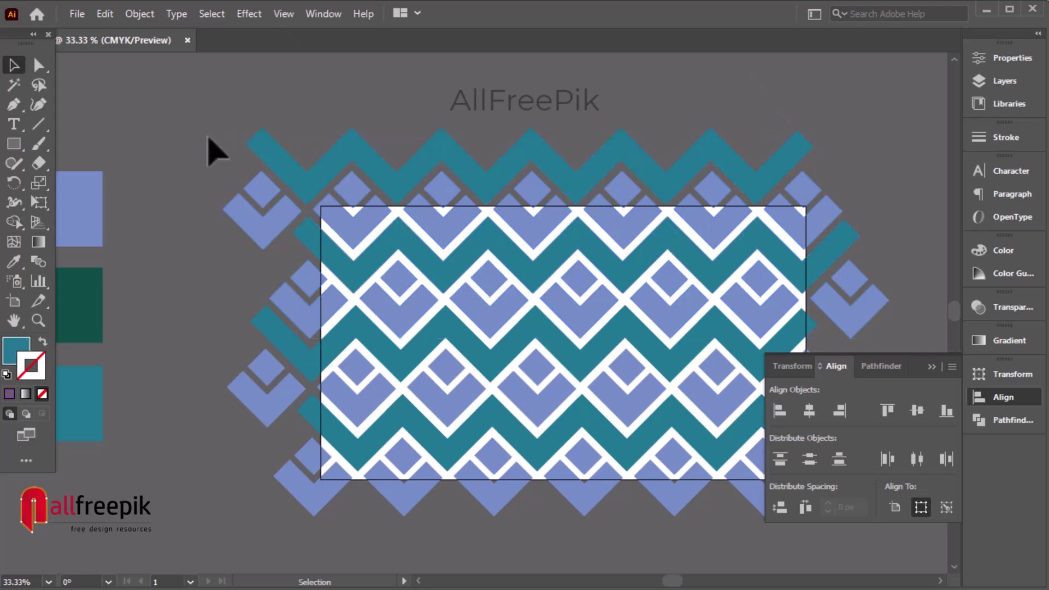
left_click(721, 416)
left_click_drag(721, 416, 662, 355)
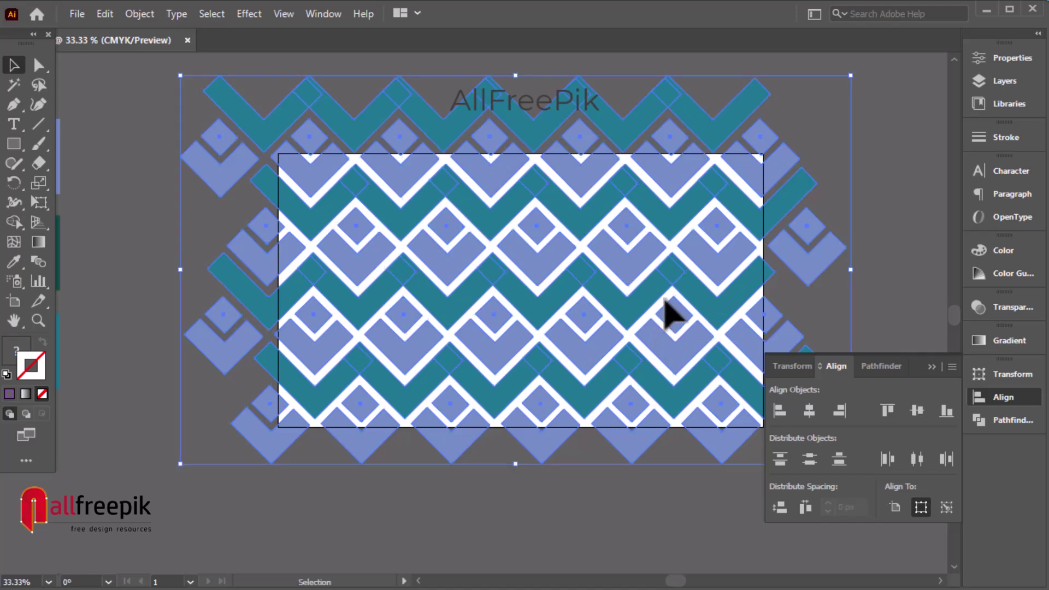
left_click_drag(664, 299, 655, 309)
Draw an artboard-sized rectangle, fill it dark green, and send it behind the pattern.
right_click(615, 174)
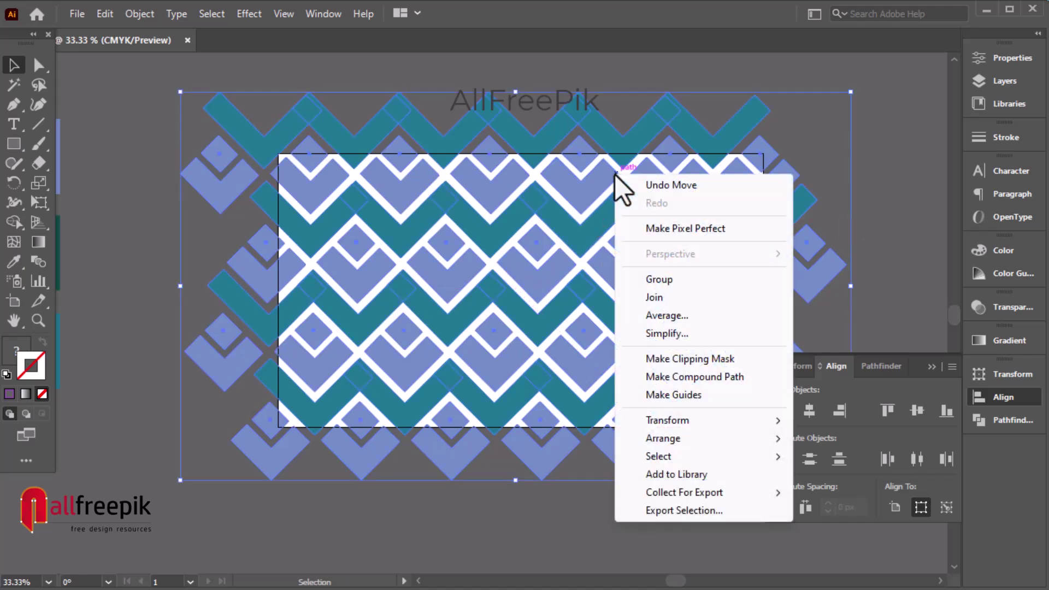
left_click(670, 285)
left_click(866, 187)
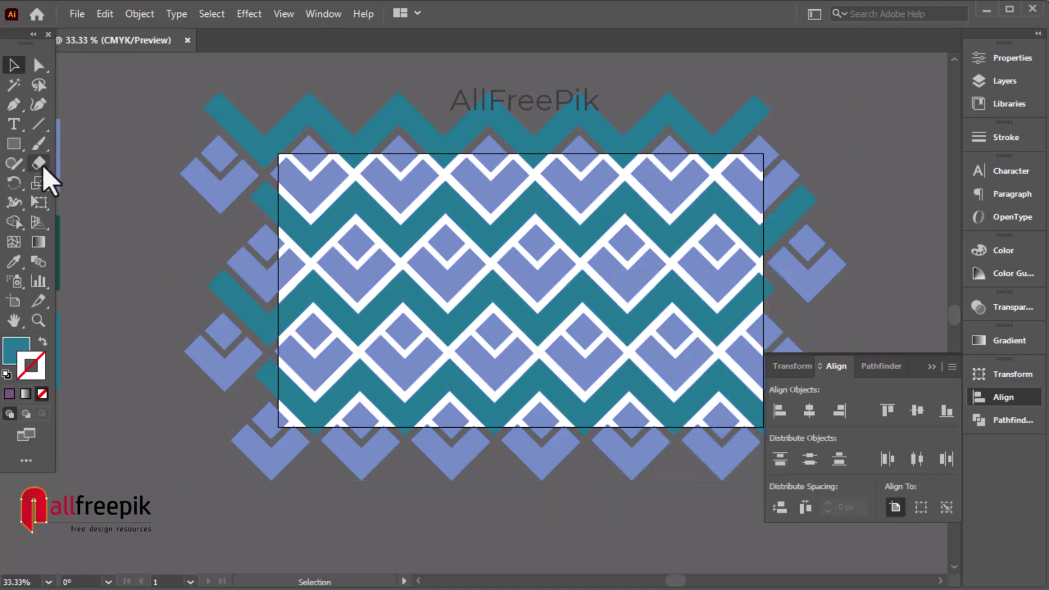
left_click(14, 144)
left_click_drag(271, 138, 779, 447)
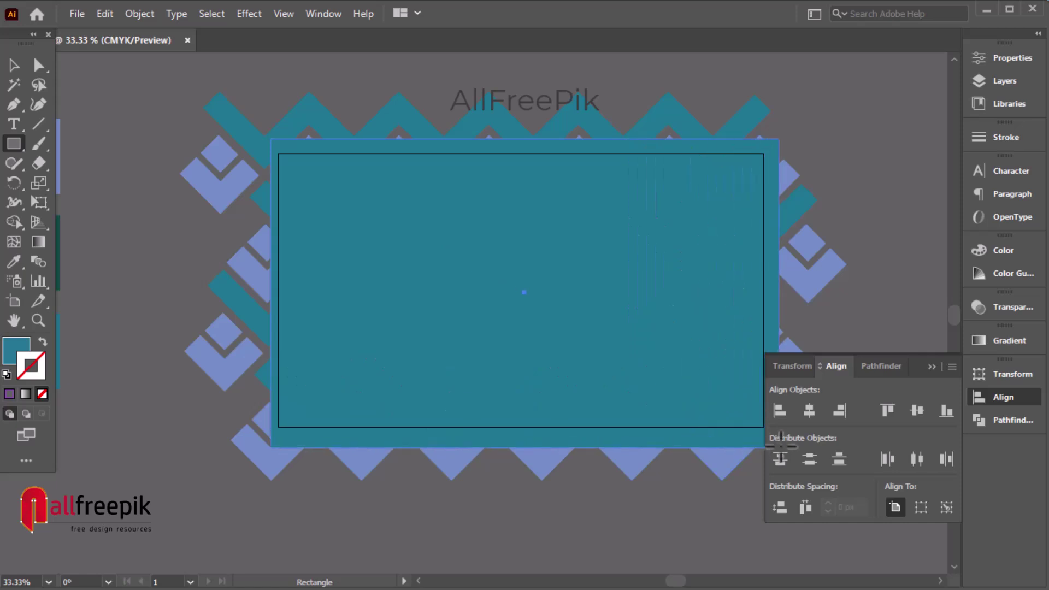
left_click(13, 262)
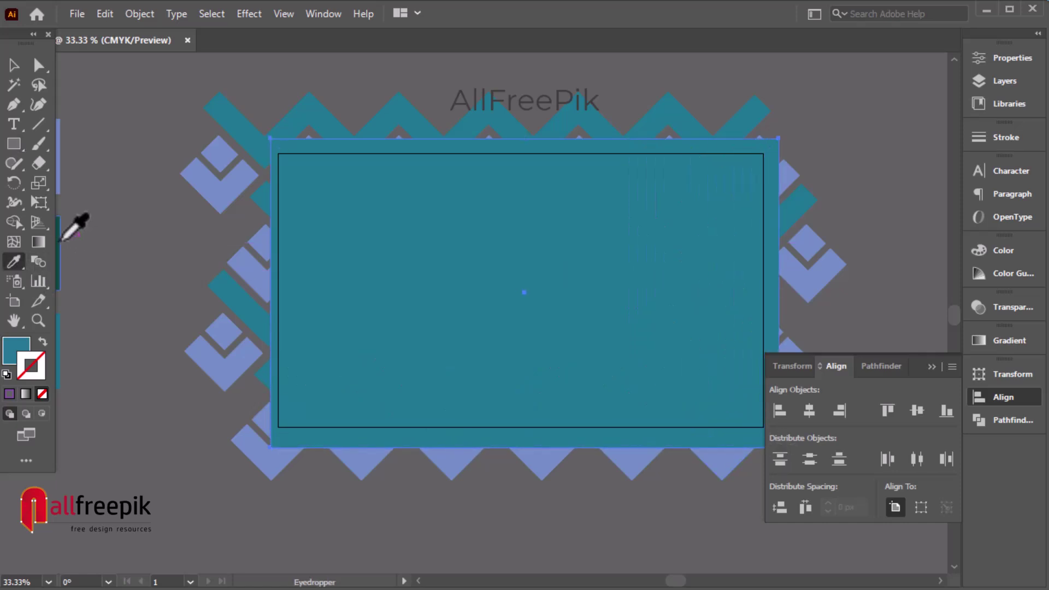
left_click(58, 230)
key("v")
right_click(373, 223)
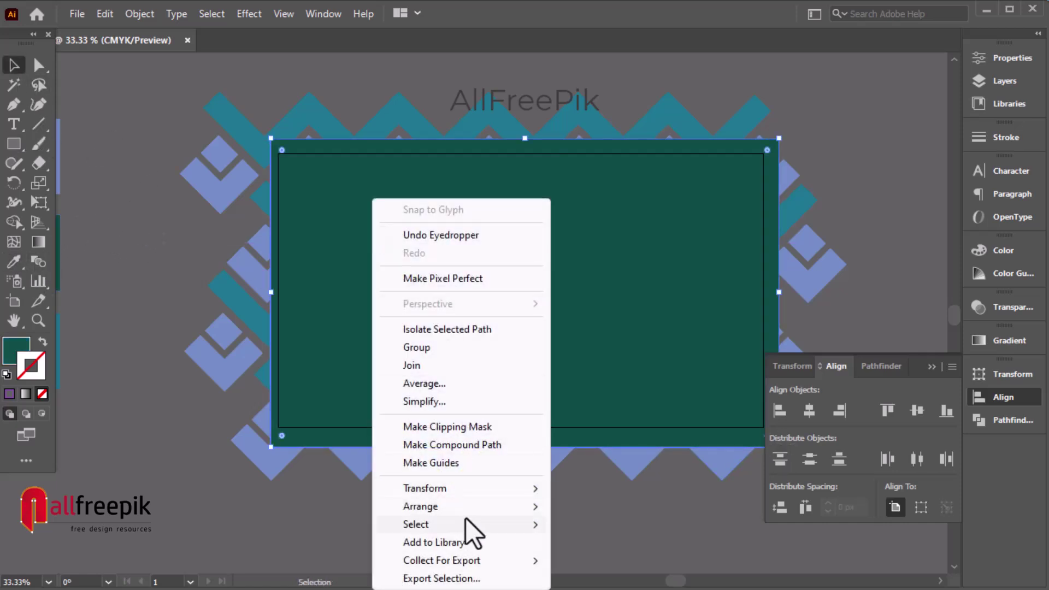
left_click(626, 562)
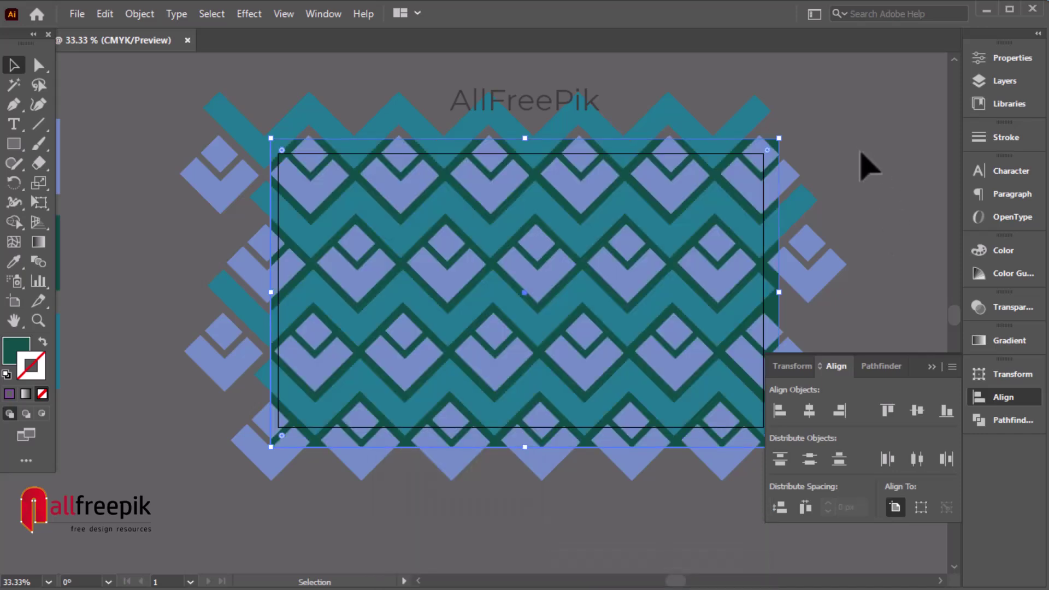
Lock the dark green background, select all pattern shapes, and bring up Effect > Stylize > Scribble.
left_click(1005, 399)
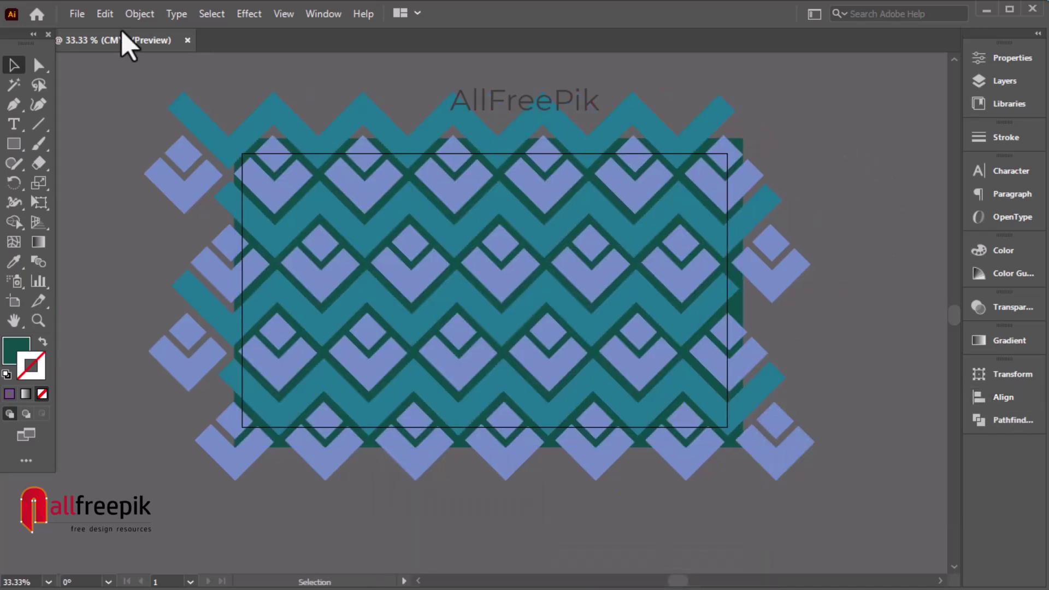
left_click(148, 15)
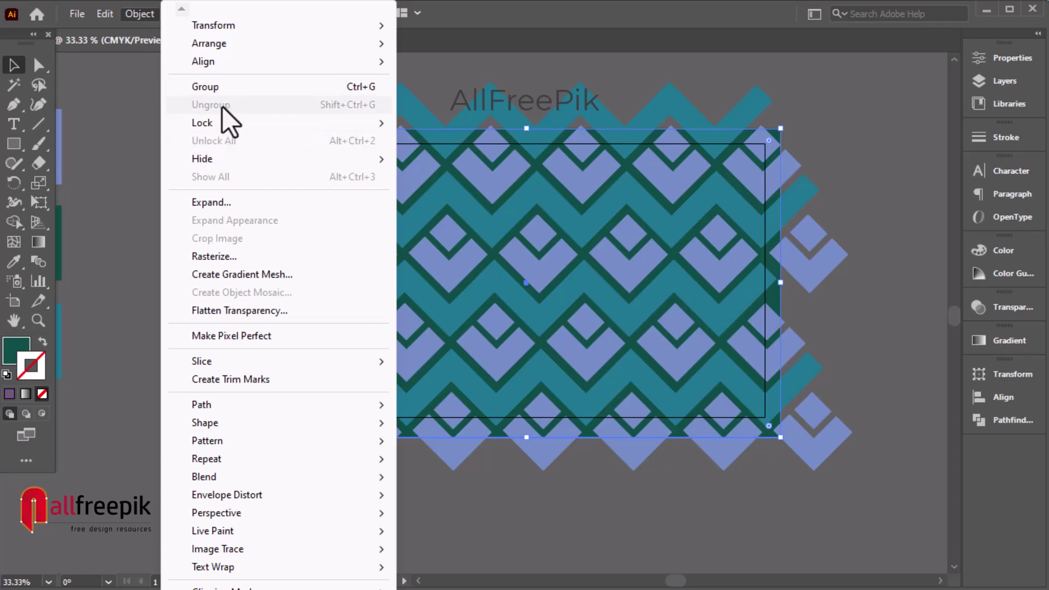
mouse_move(203, 122)
left_click(525, 121)
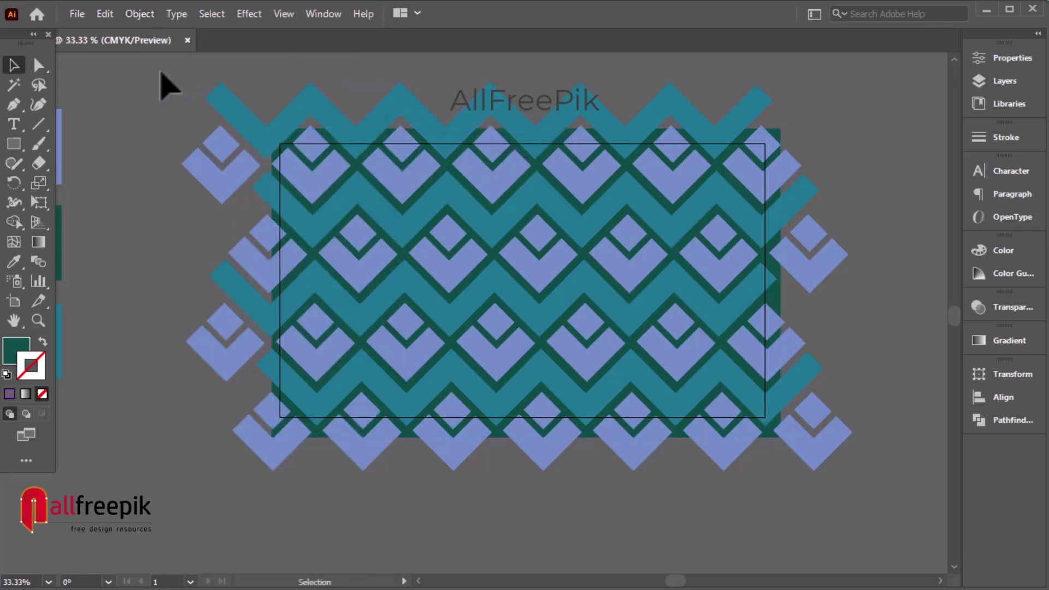
key("ctrl+a")
left_click(250, 14)
mouse_move(271, 199)
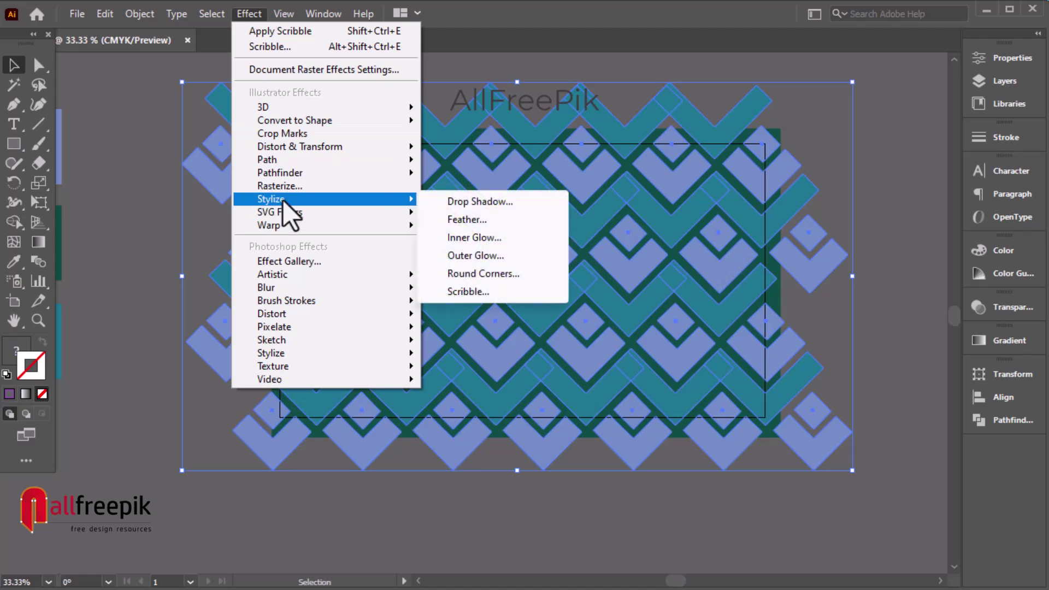
left_click(516, 293)
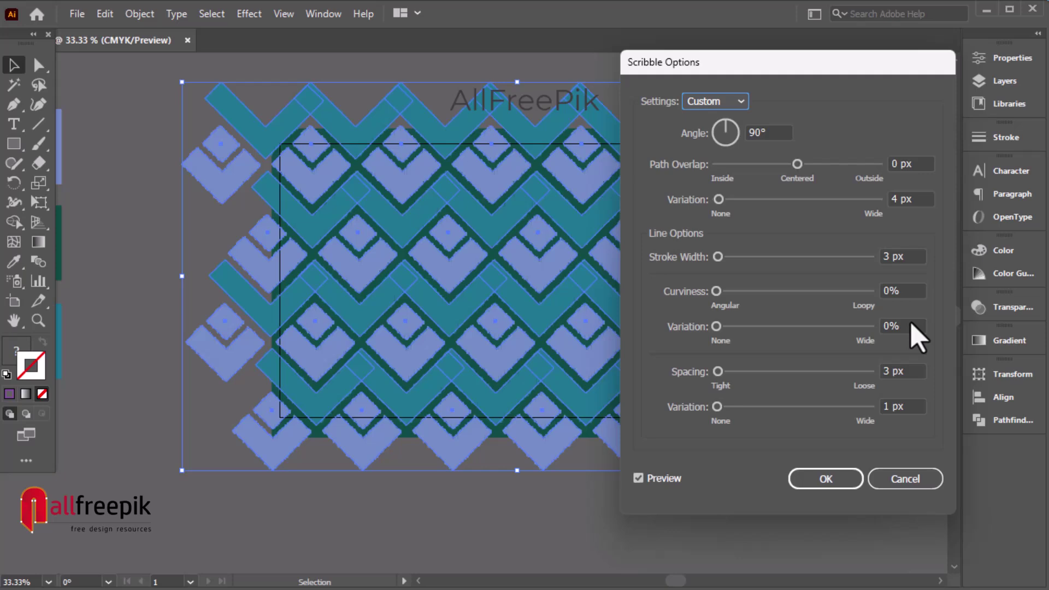
Apply the Scribble effect at 90° with 3 px strokes and zoom in to check the rough edges.
left_click(827, 479)
left_click(702, 543)
left_click(544, 326)
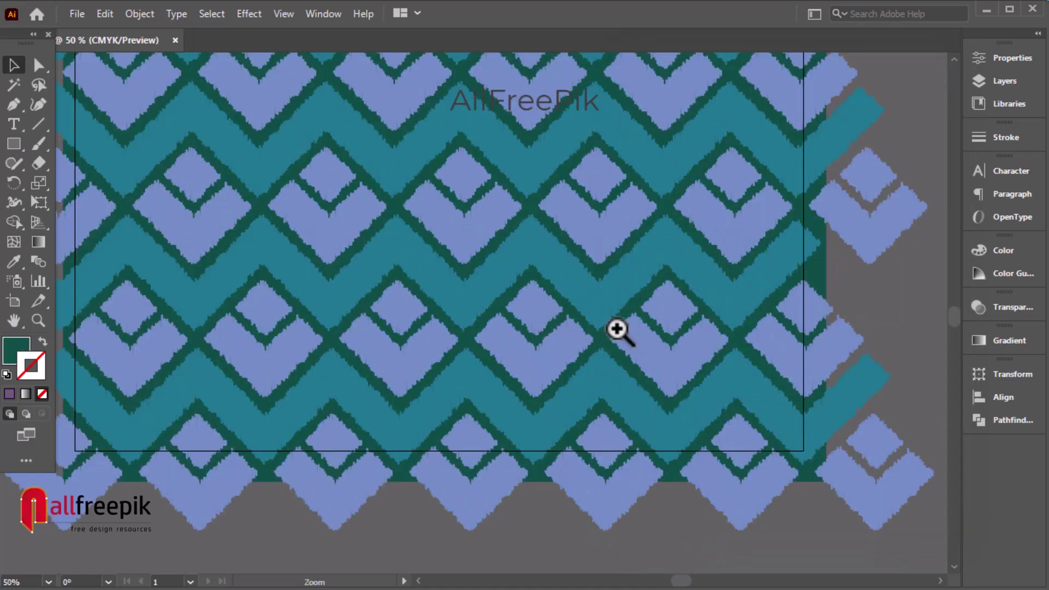
left_click(526, 276, "alt")
left_click_drag(524, 284, 525, 321)
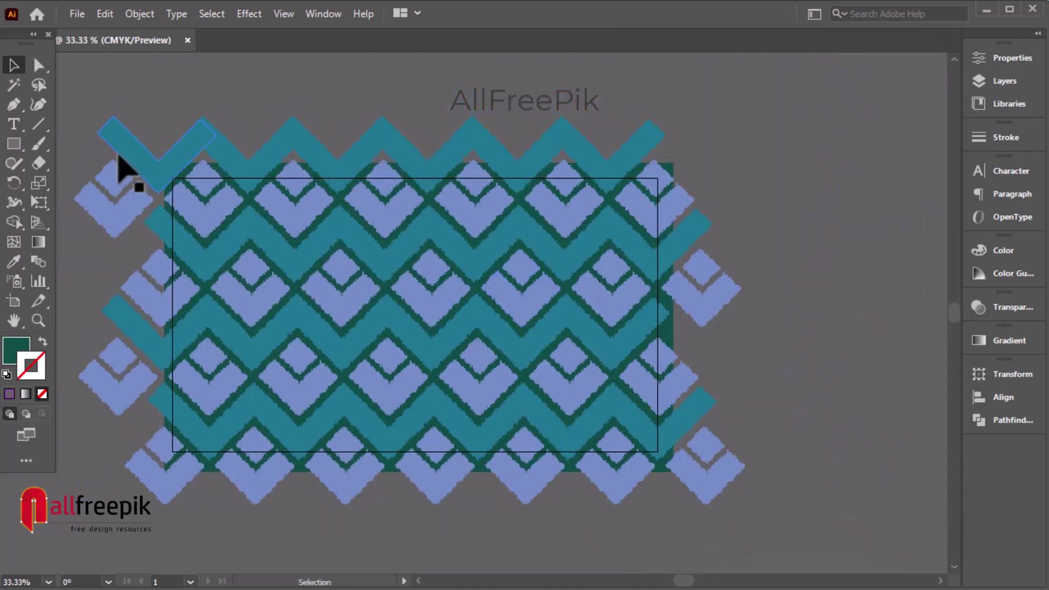
Draw a 1278.44 × 720 px rectangle over the artboard and make a clipping mask with all the artwork.
left_click(14, 144)
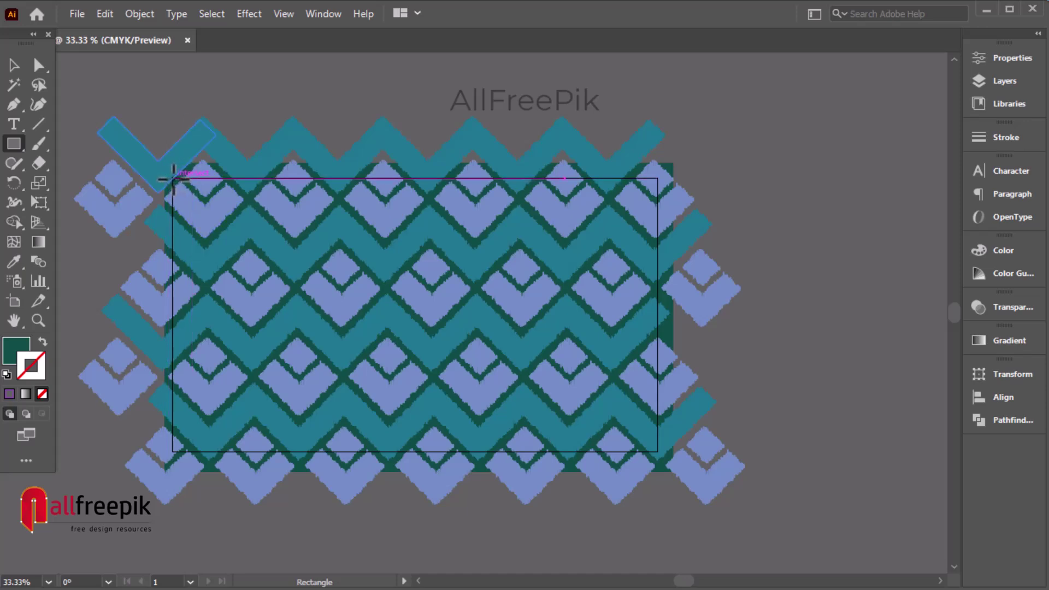
left_click_drag(173, 178, 657, 453)
left_click(14, 65)
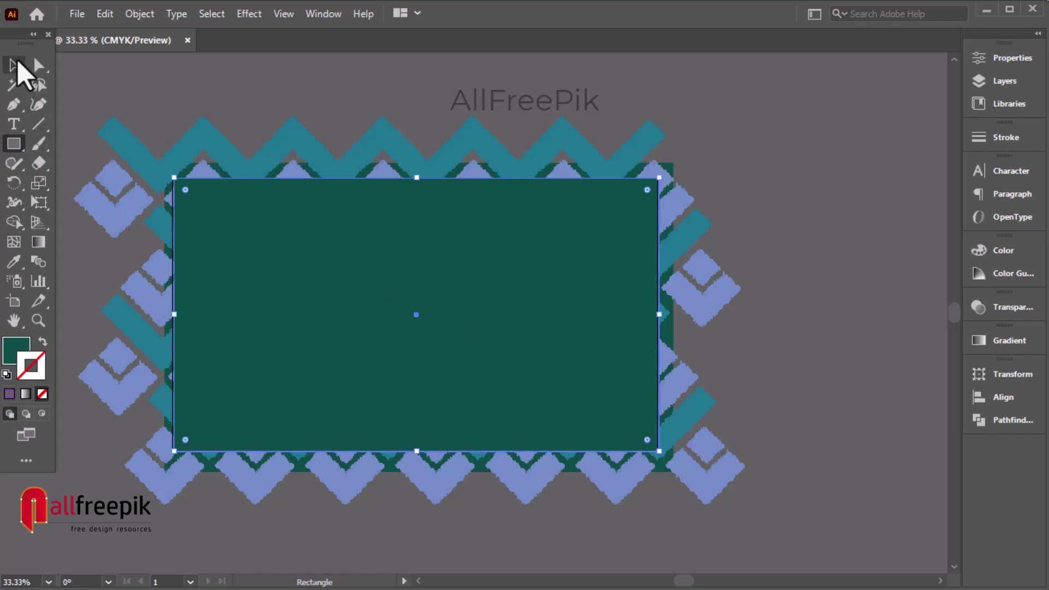
left_click(186, 120)
key("ctrl+a")
right_click(527, 305)
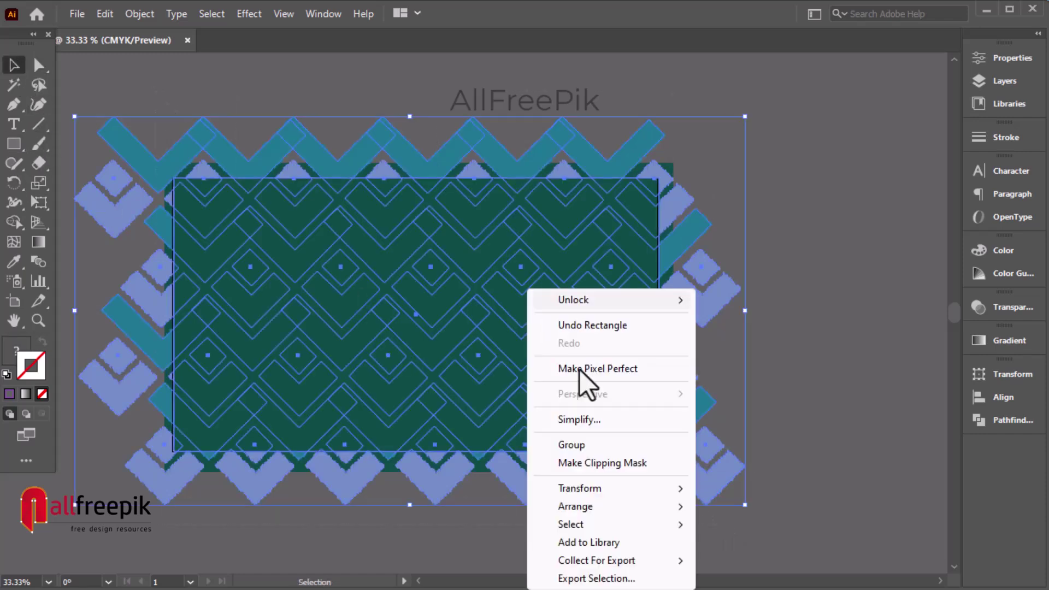
left_click(836, 372)
left_click(807, 336)
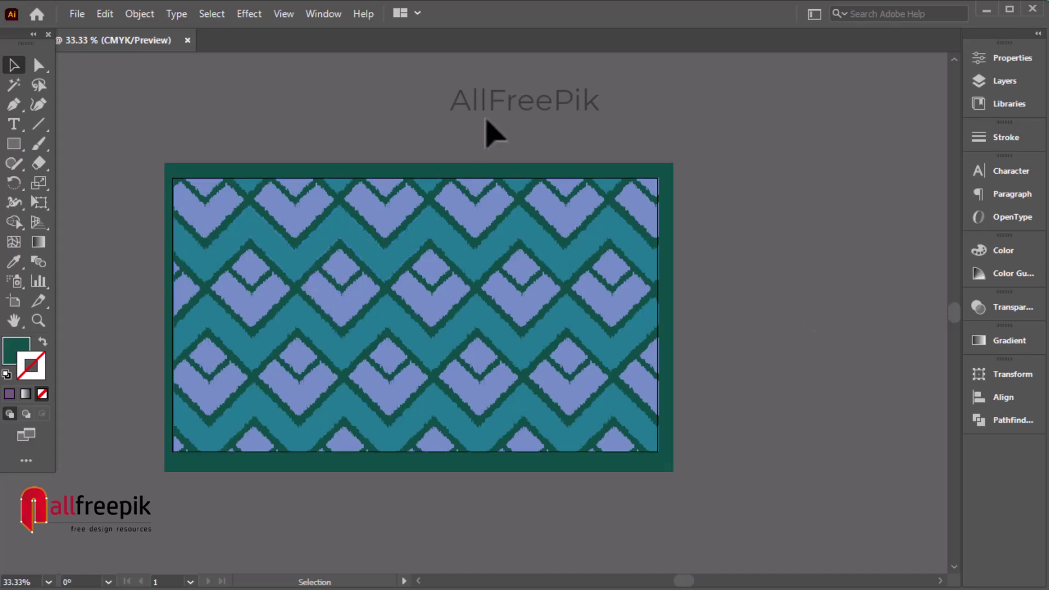
key("ctrl")
left_click(494, 326, "ctrl")
left_click(435, 308, "ctrl")
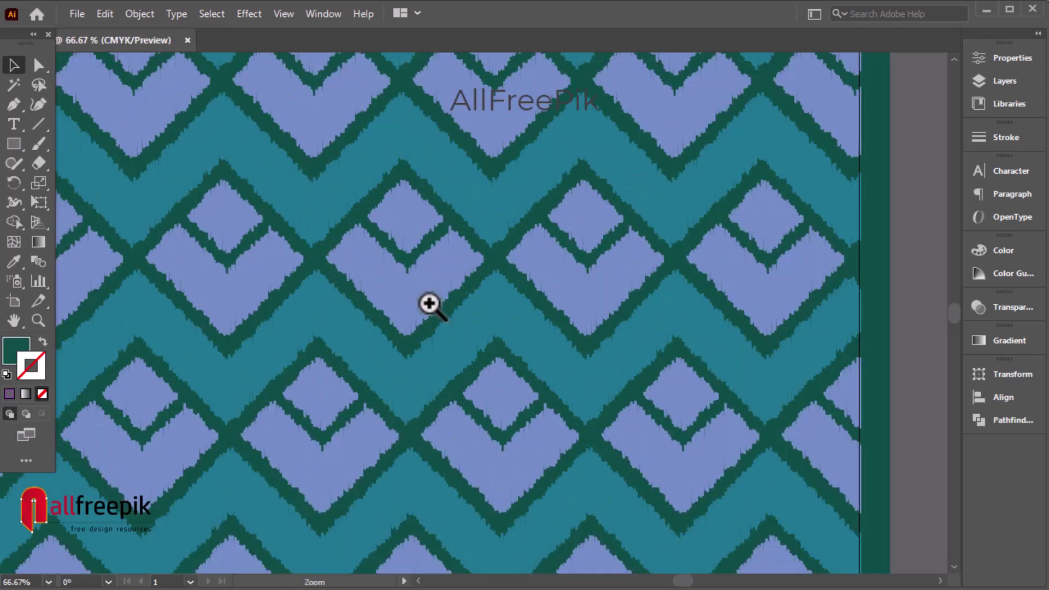
left_click_drag(536, 301, 536, 294)
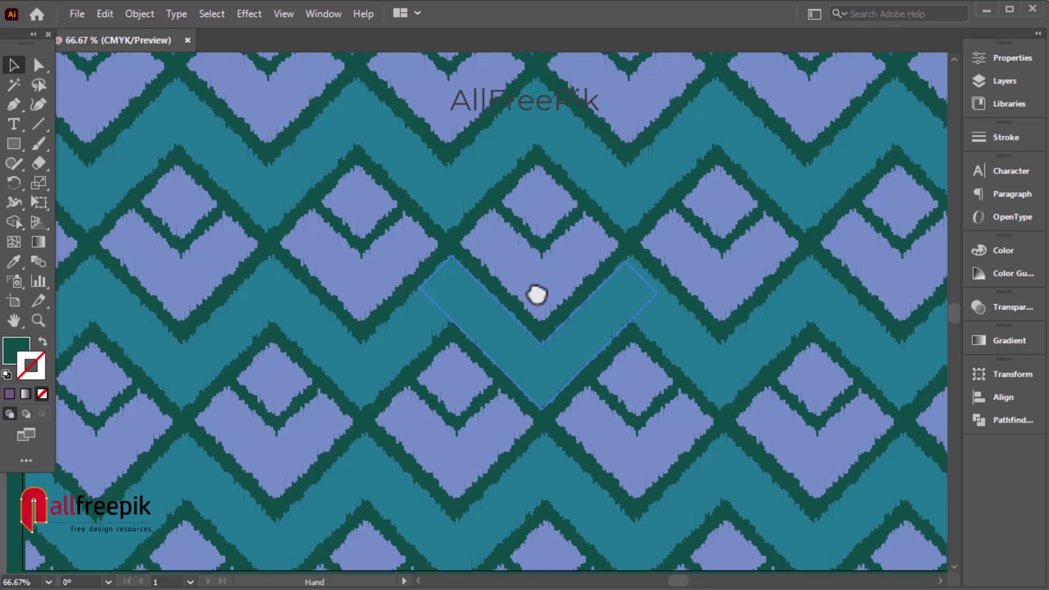
key("ctrl+shift+a")
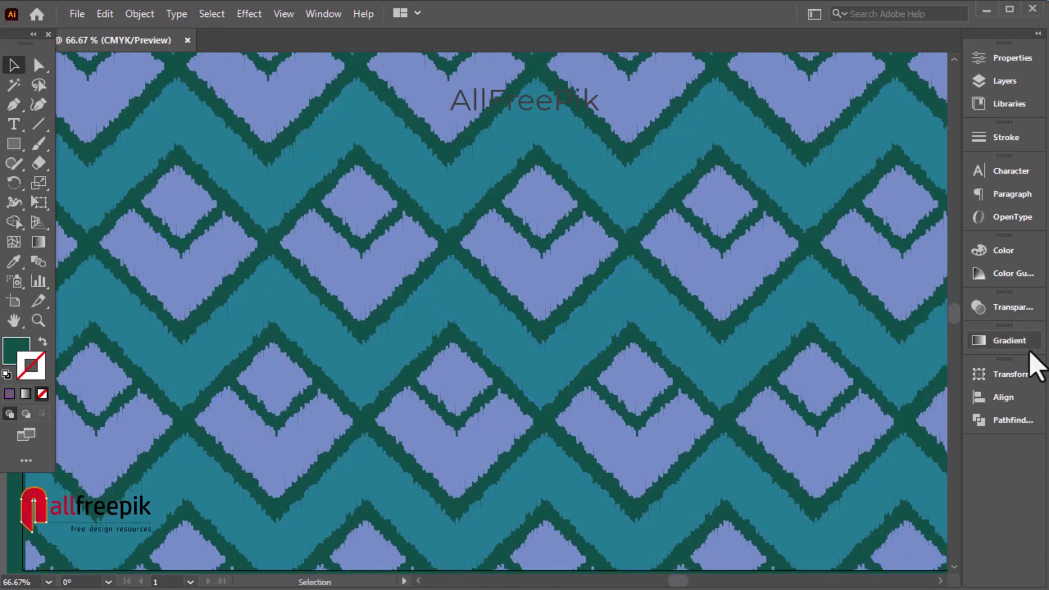